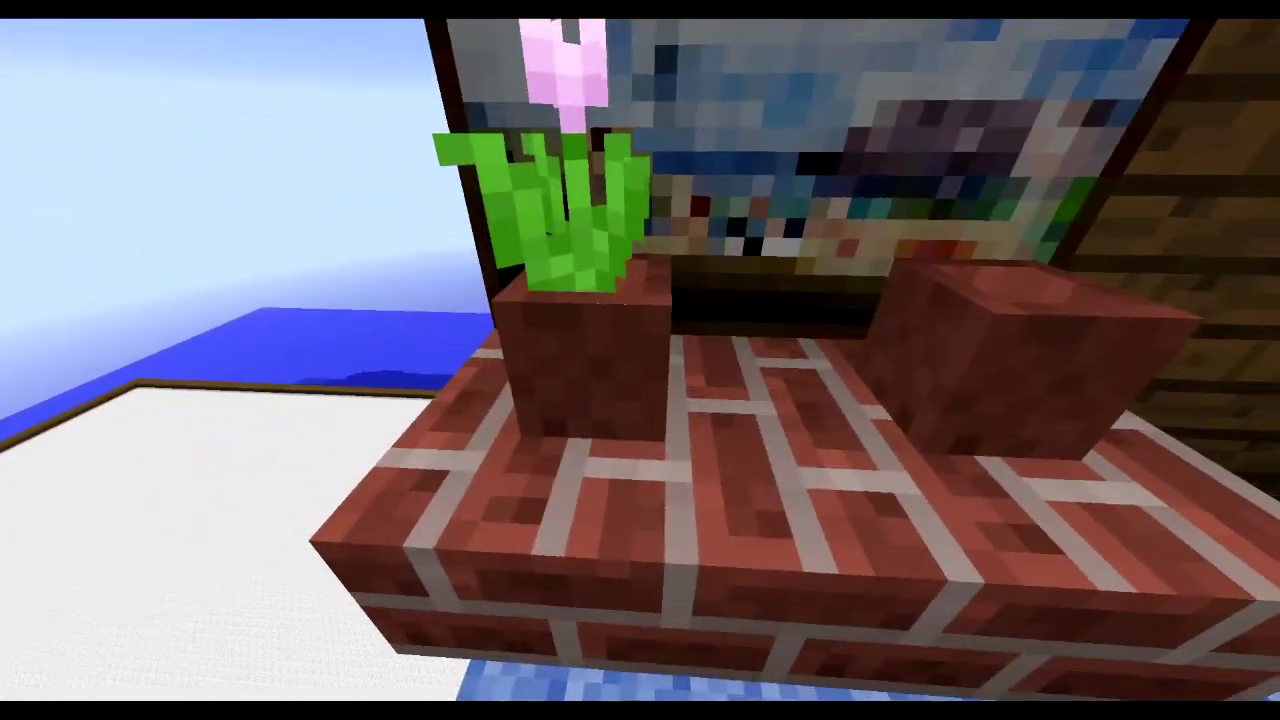
Collect a fence gate, a fence, an item frame and a map in the hotbar from the framed wall display
key("e")
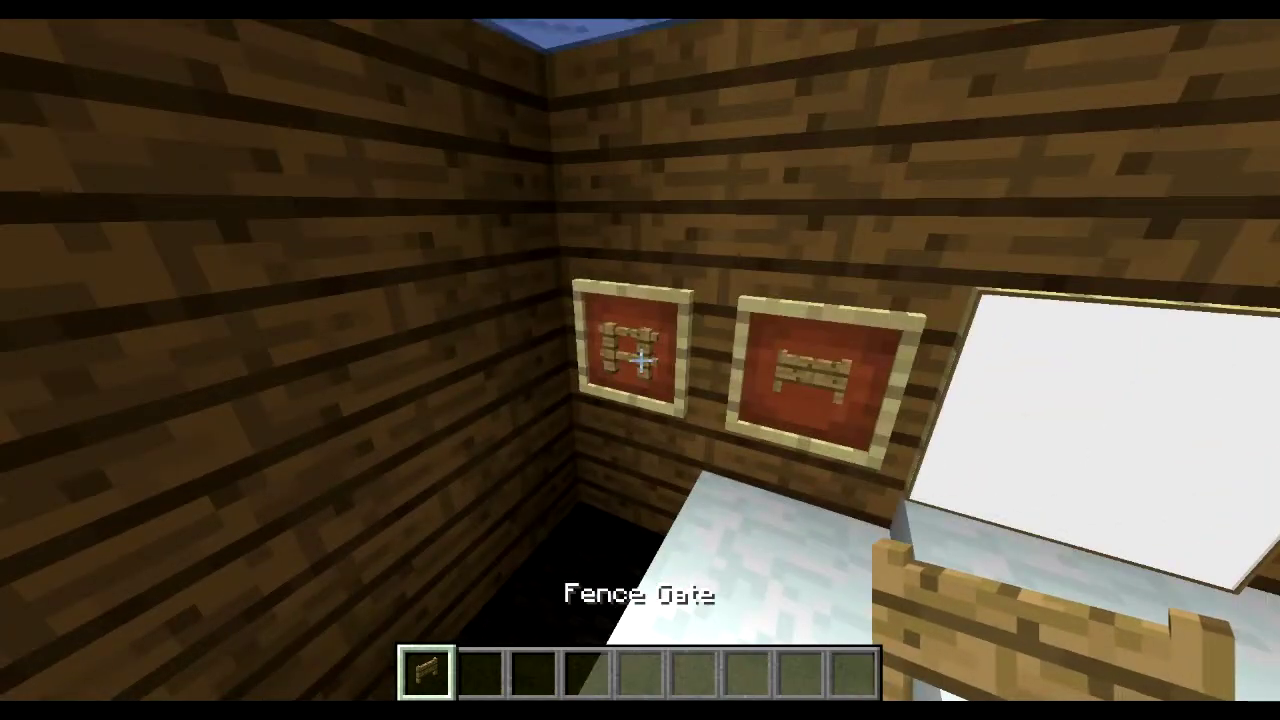
key("2")
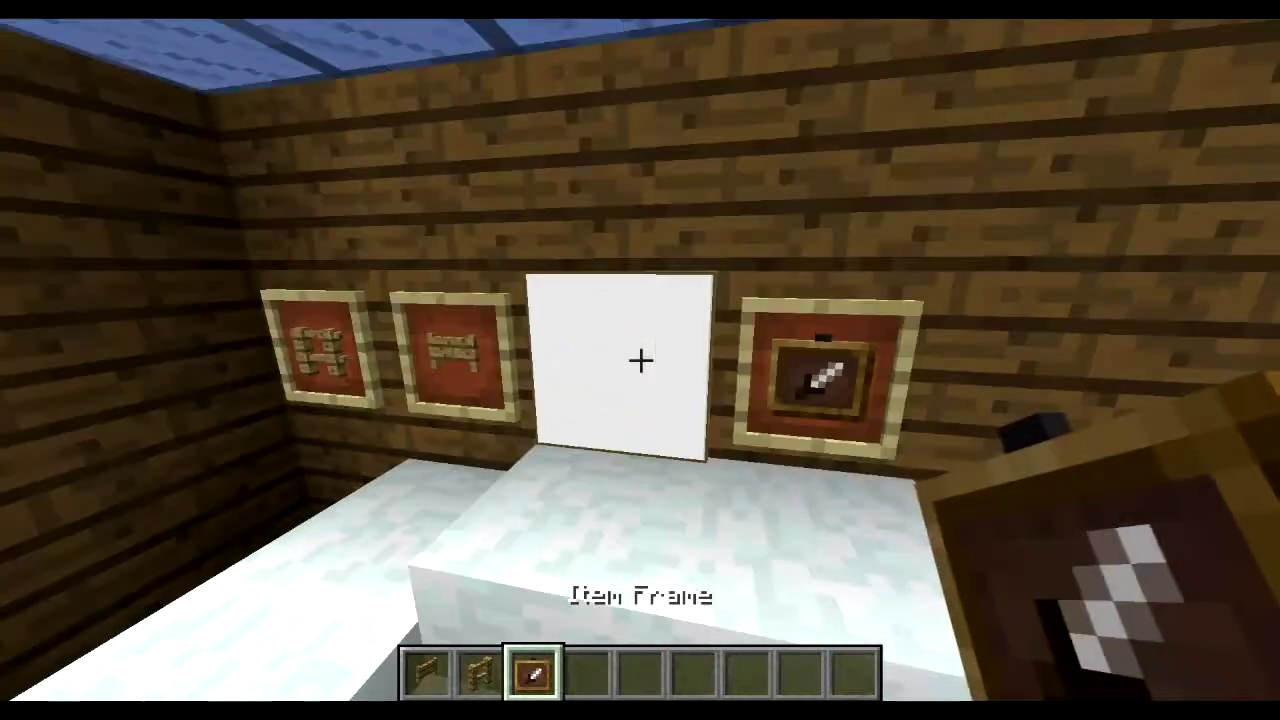
key("4")
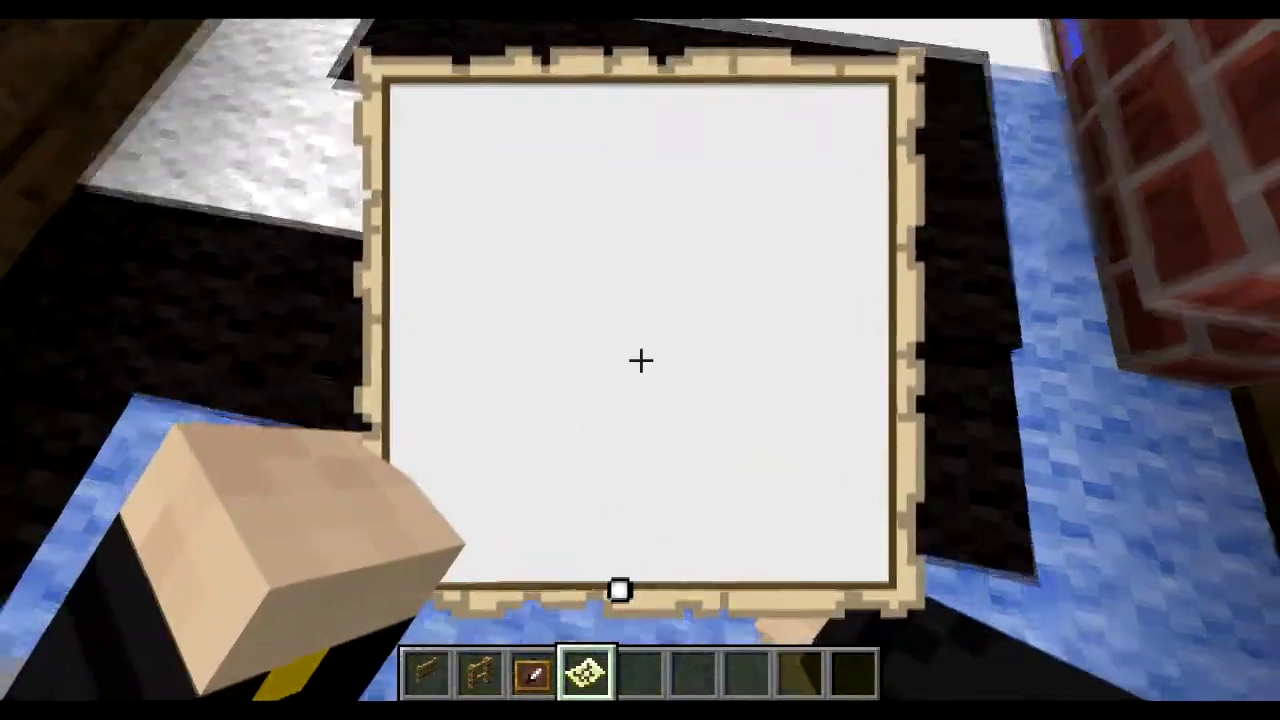
key("5")
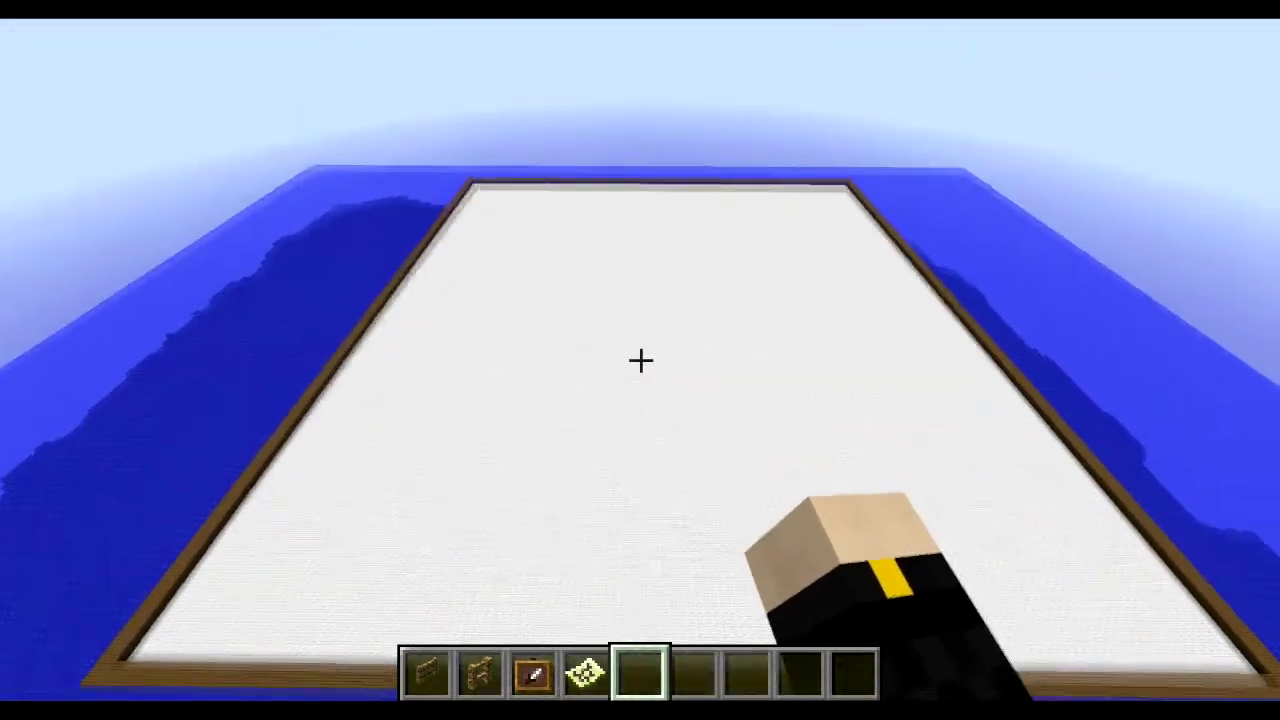
key("4")
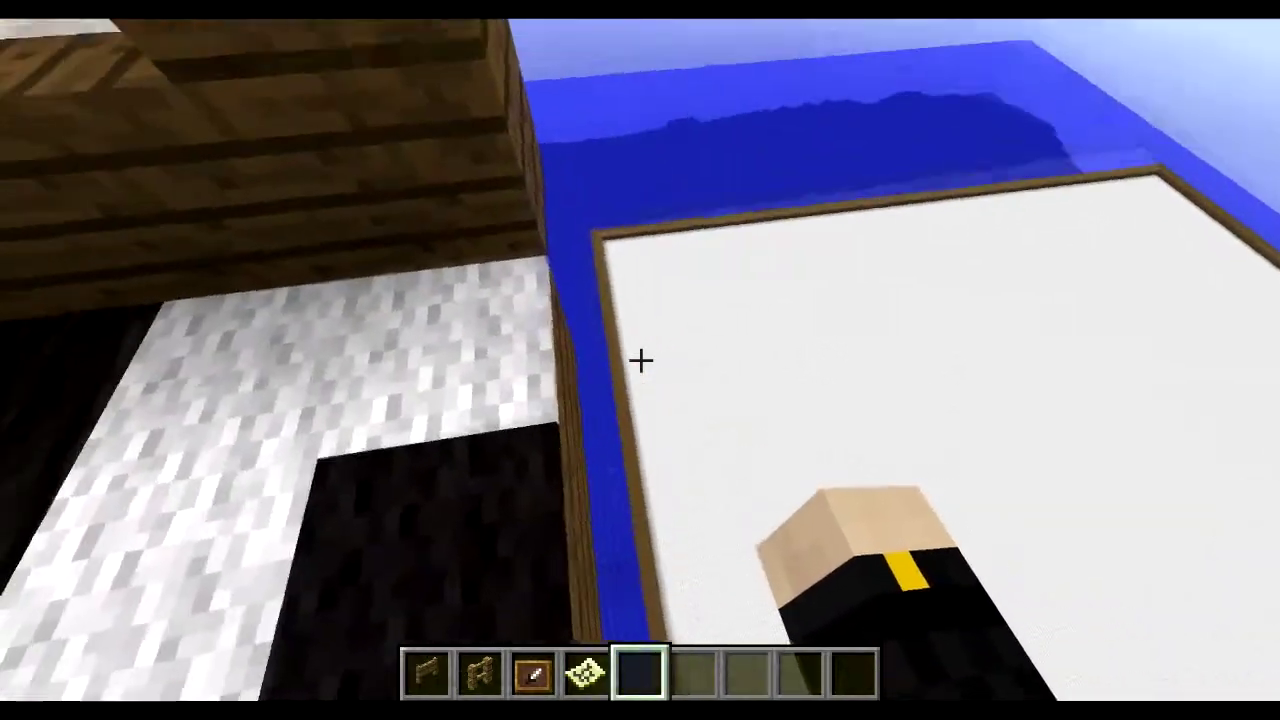
Rearrange the hotbar into the order fence, fence gate, map, item frame
key("c")
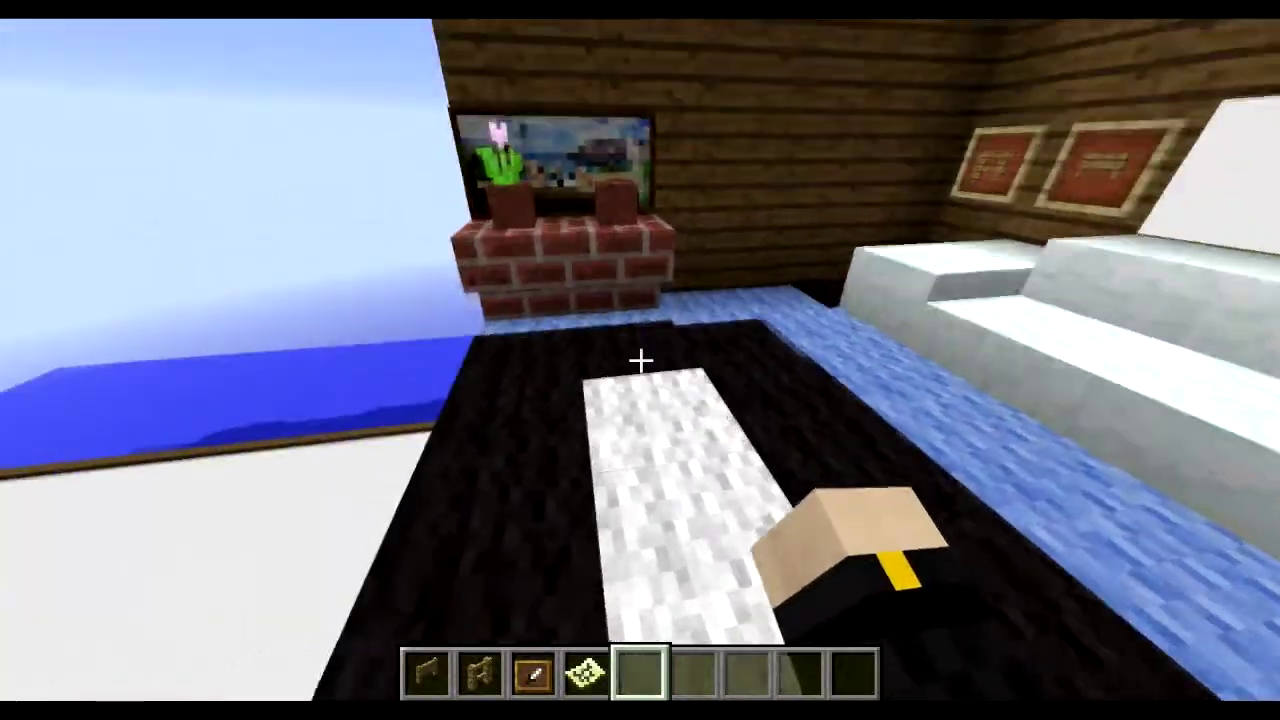
key("e")
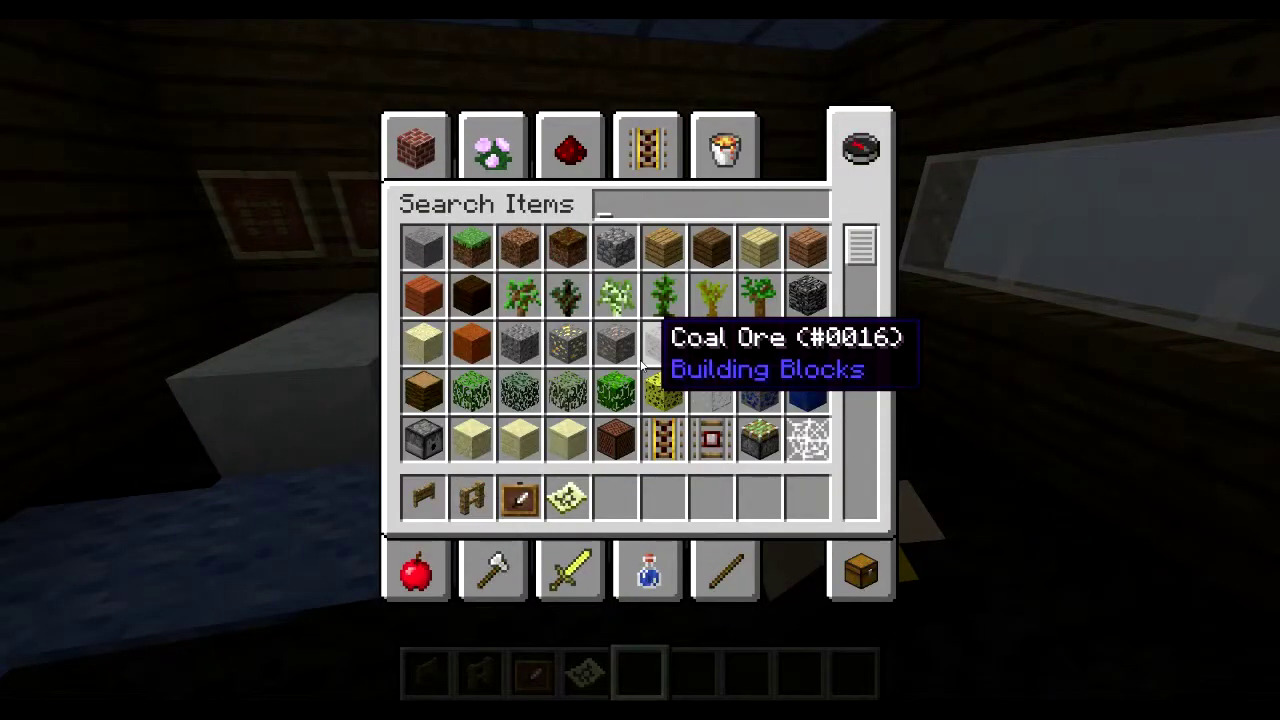
key("Escape")
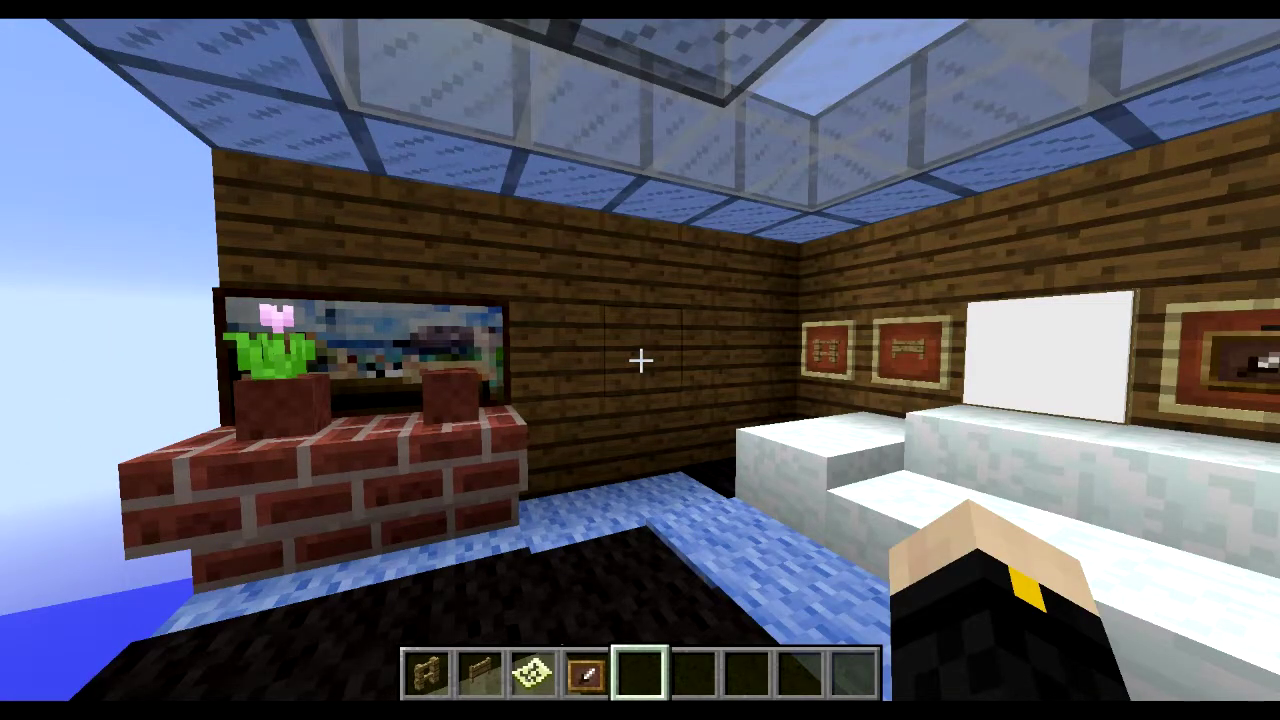
Place a closed fence gate on the blue carpet beside the brick counter, facing the plank wall
key("s")
scroll(640, 360, "up", 1)
scroll(640, 360, "down", 1)
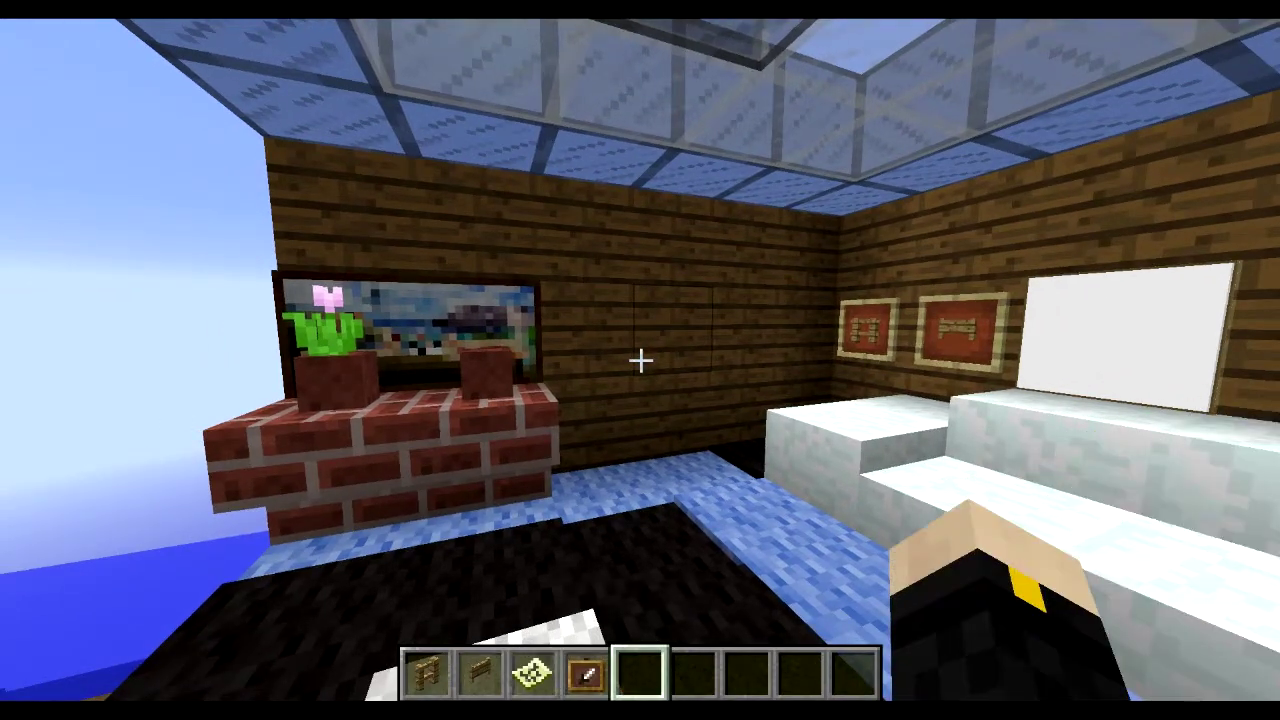
scroll(640, 360, "up", 2)
scroll(640, 360, "up", 2)
key("w")
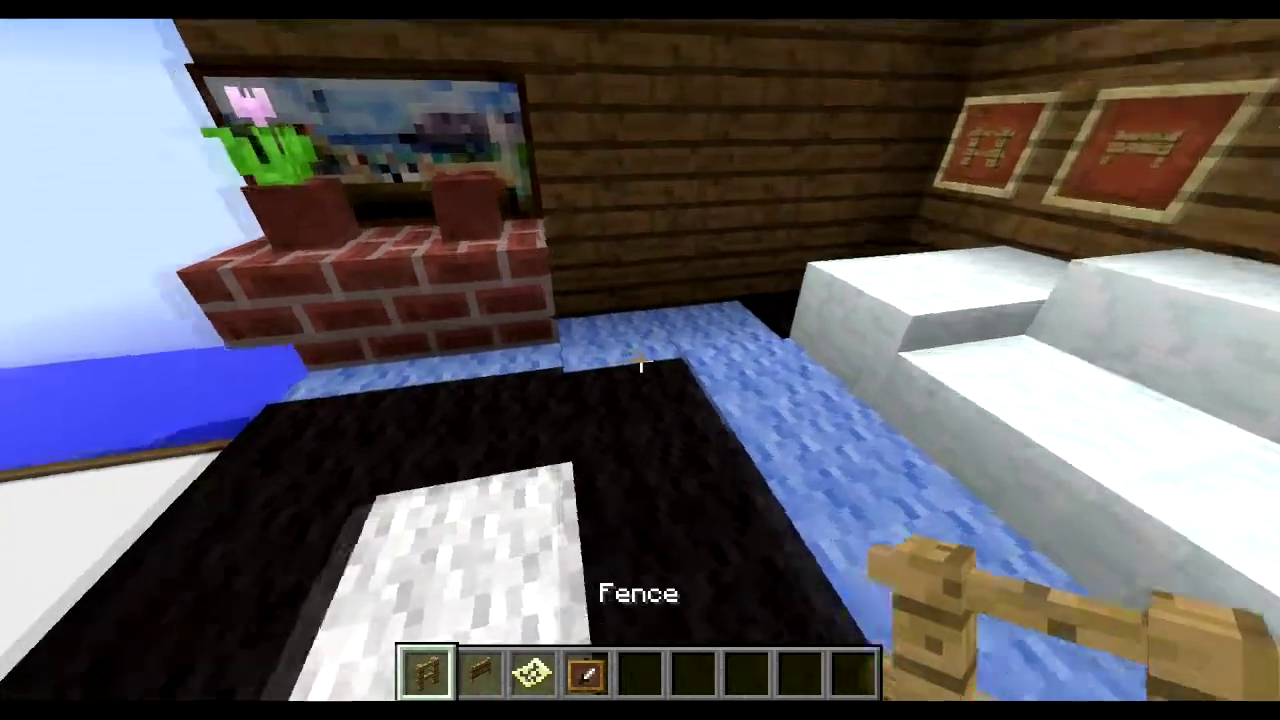
key("a")
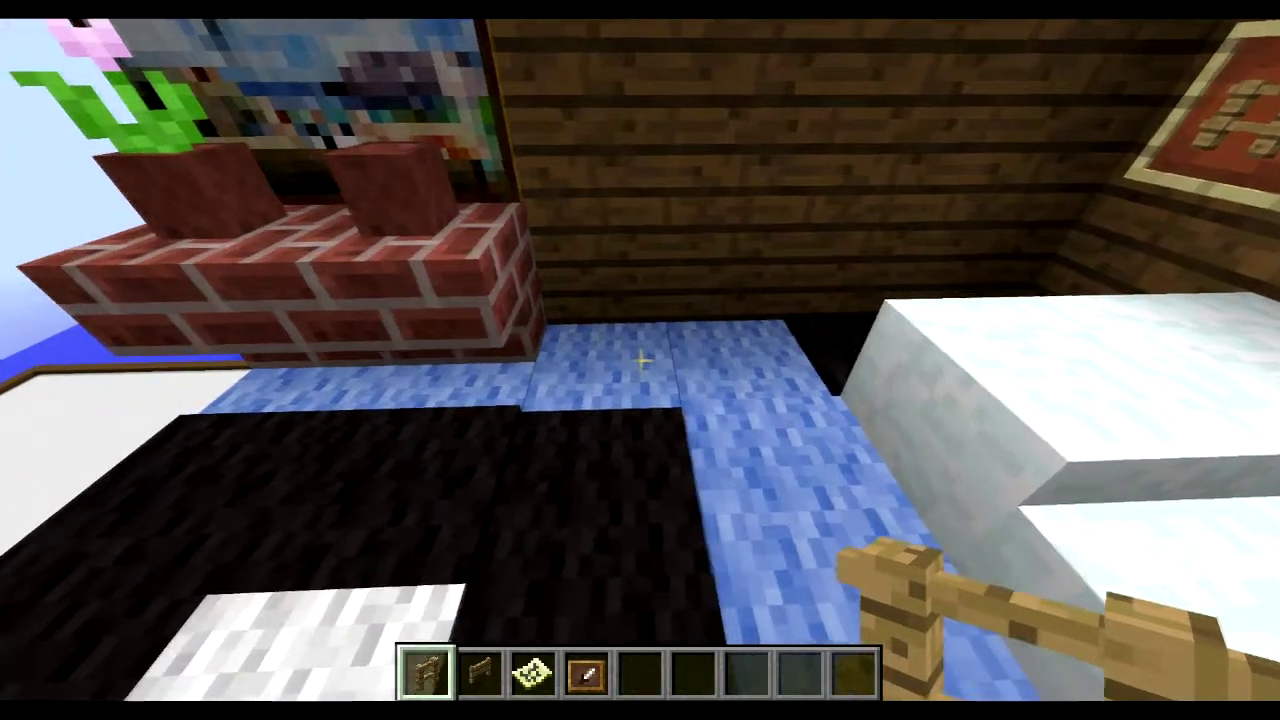
key("s")
key("w")
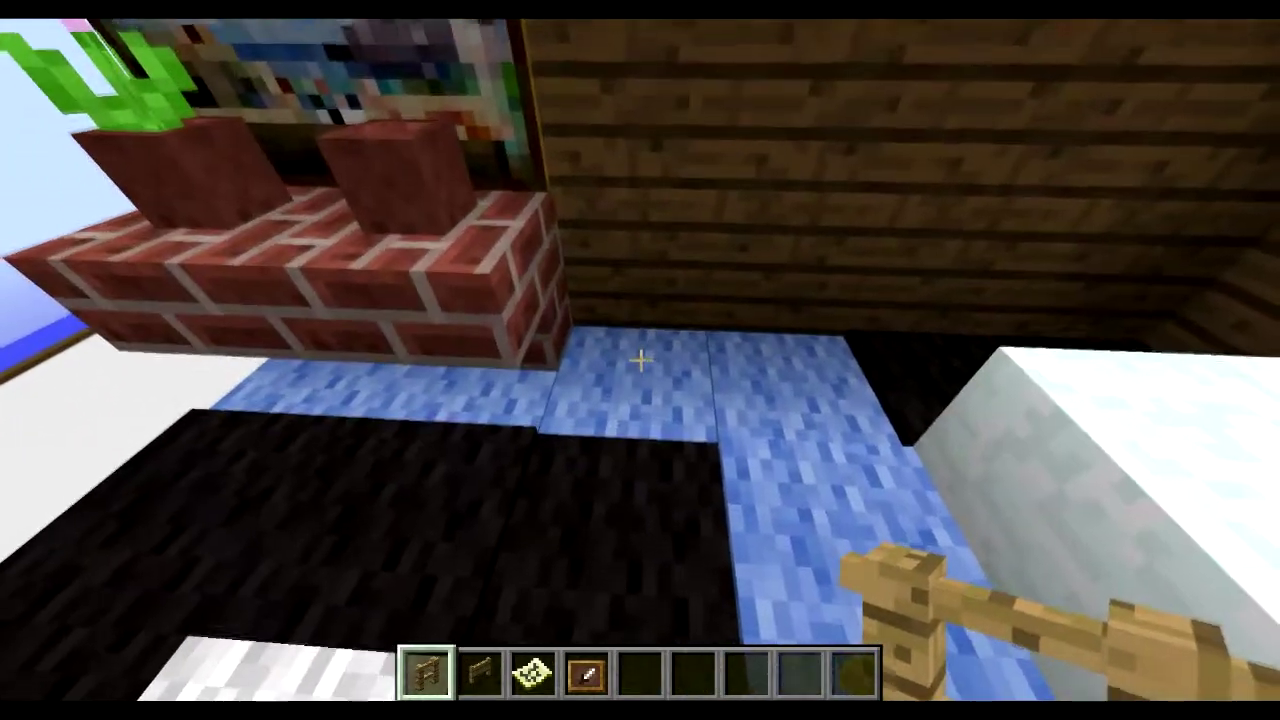
scroll(640, 360, "down", 1)
scroll(640, 360, "up", 1)
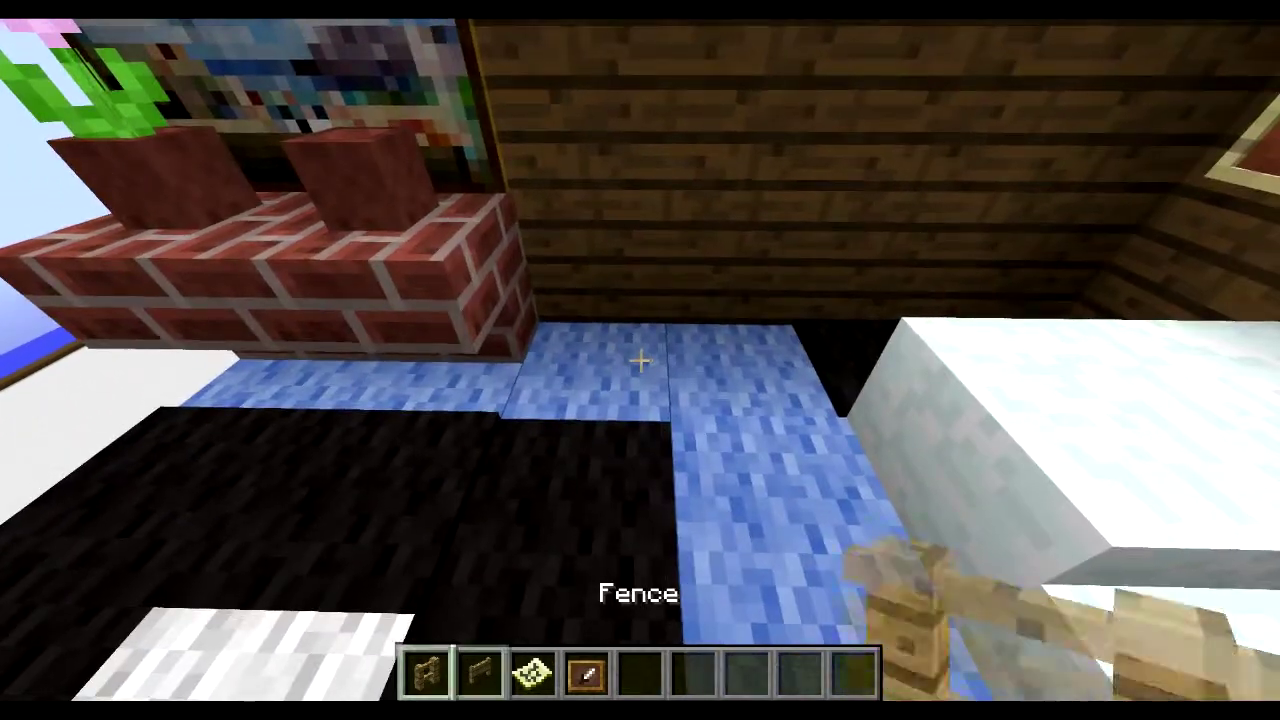
scroll(640, 360, "down", 1)
right_click(640, 360)
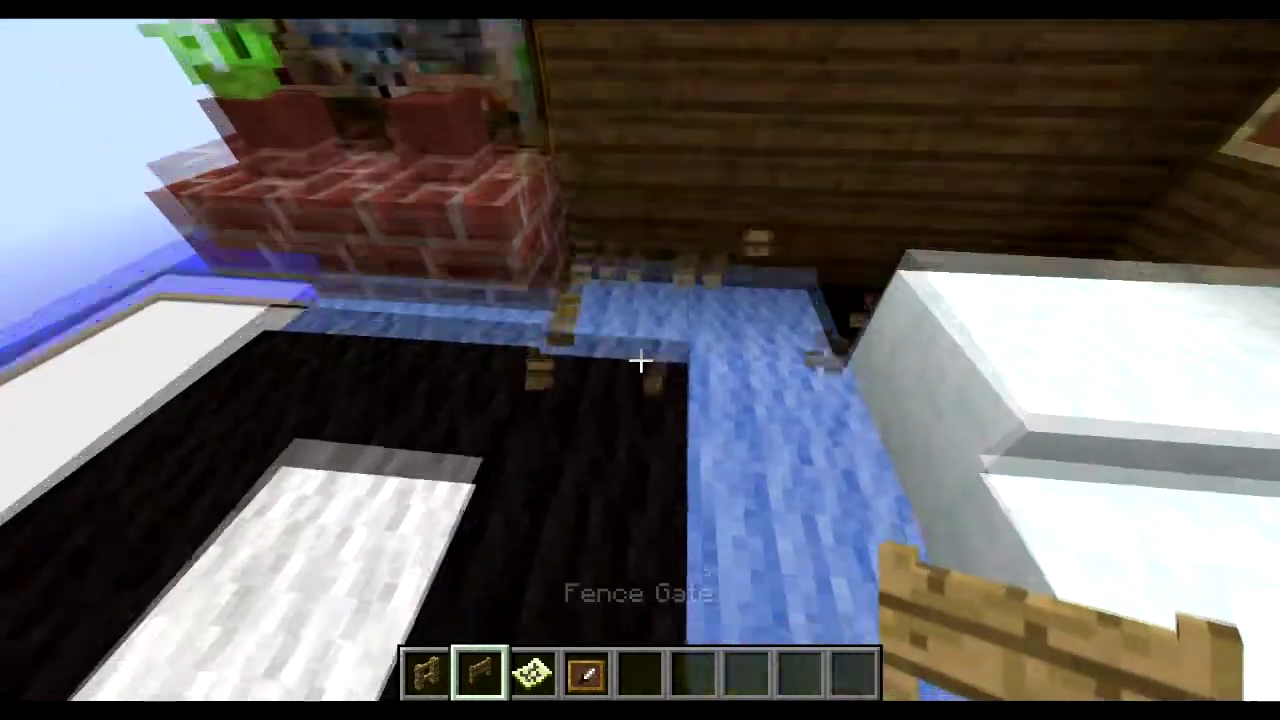
key("s")
right_click(640, 360)
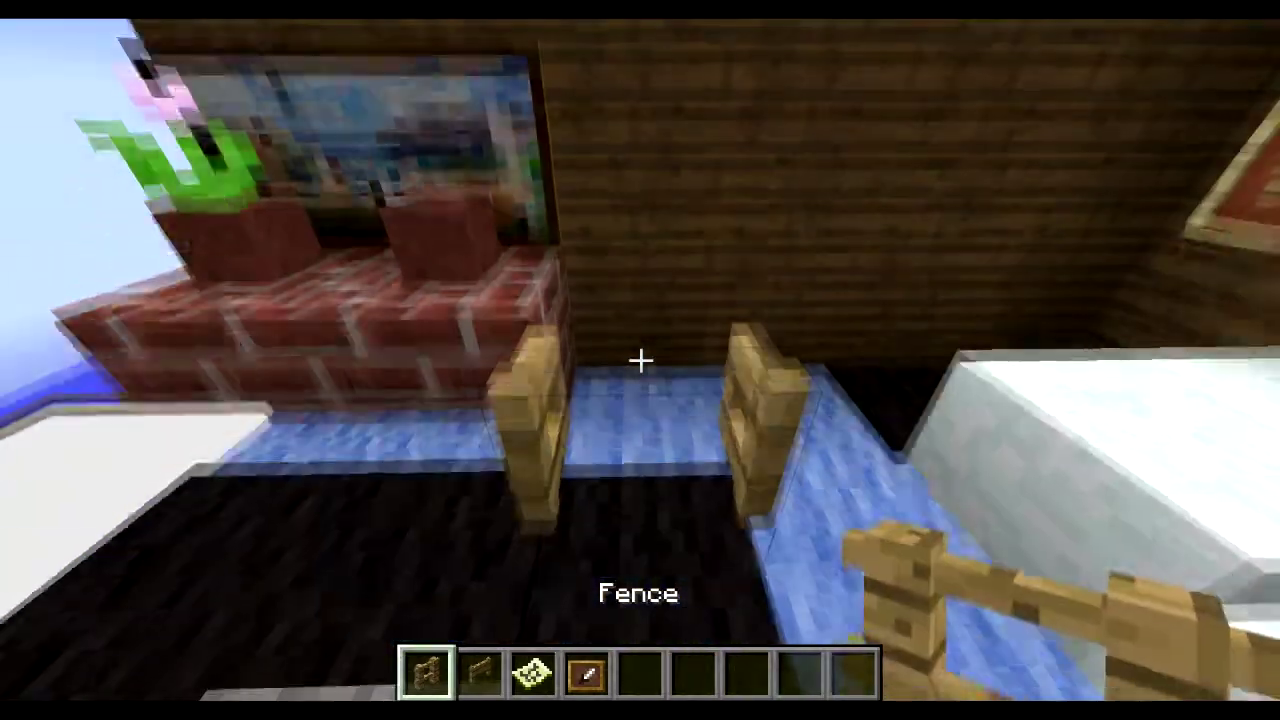
right_click(640, 360)
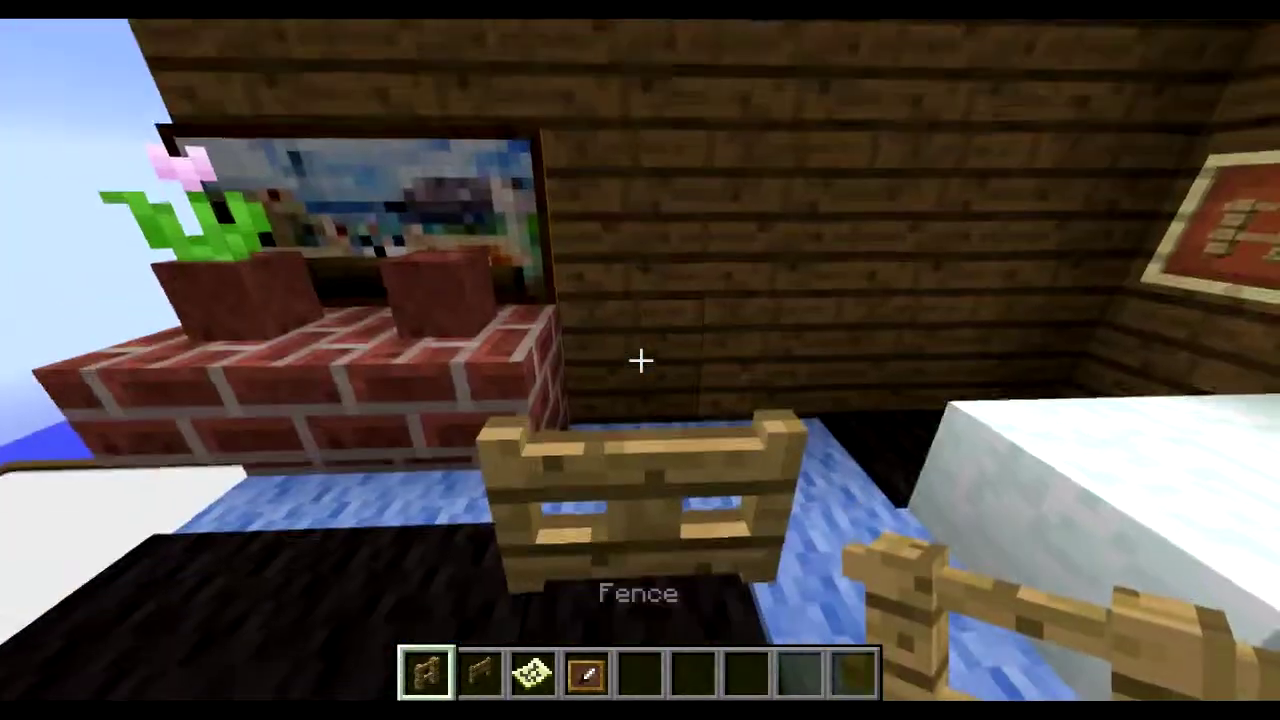
Stack fence posts into an upright column against the plank wall behind the fence gate
right_click(640, 360)
right_click(640, 360)
scroll(640, 360, "down", 3)
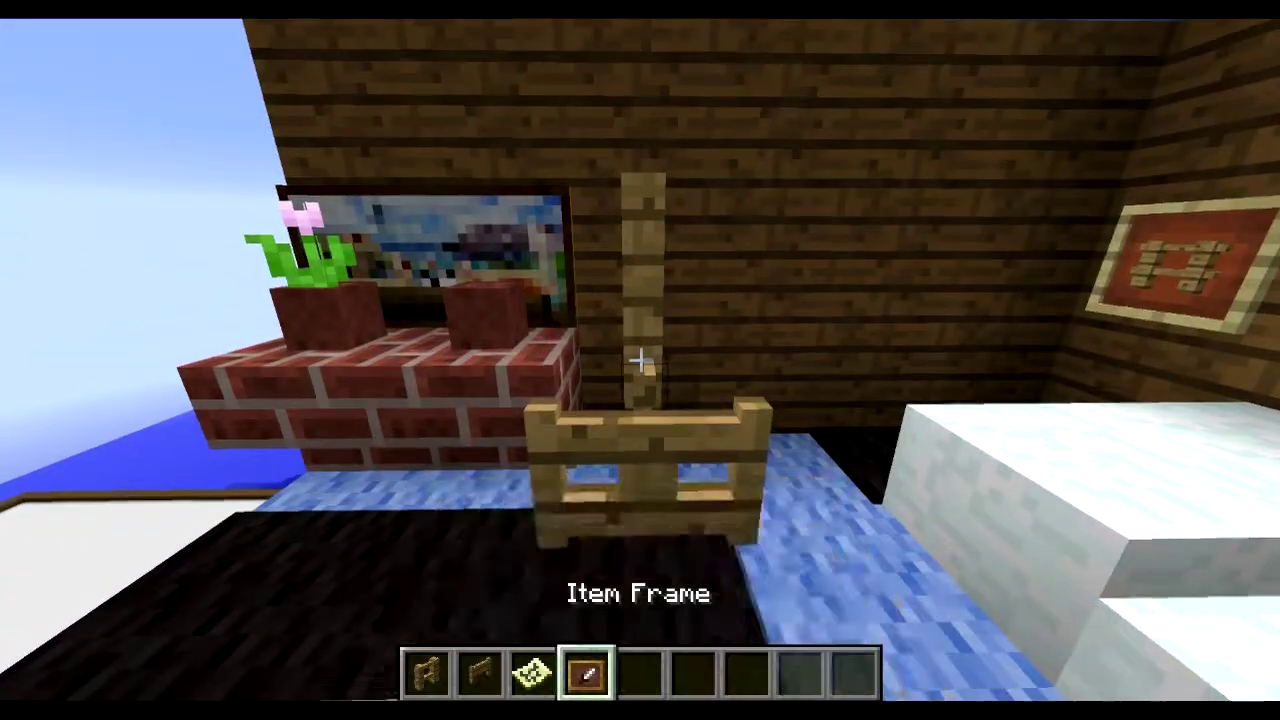
Hang an item frame on the fence column above the gate and insert the map in it
scroll(640, 360, "up", 1)
key("s")
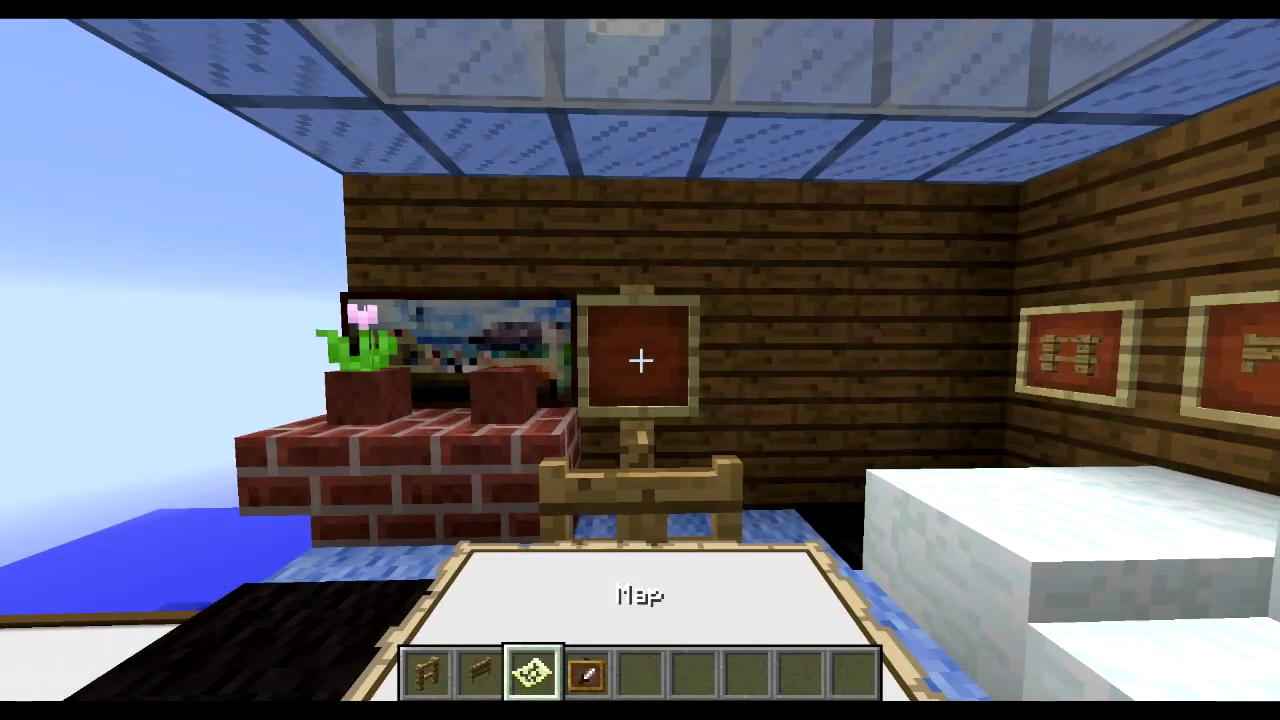
scroll(640, 360, "down", 3)
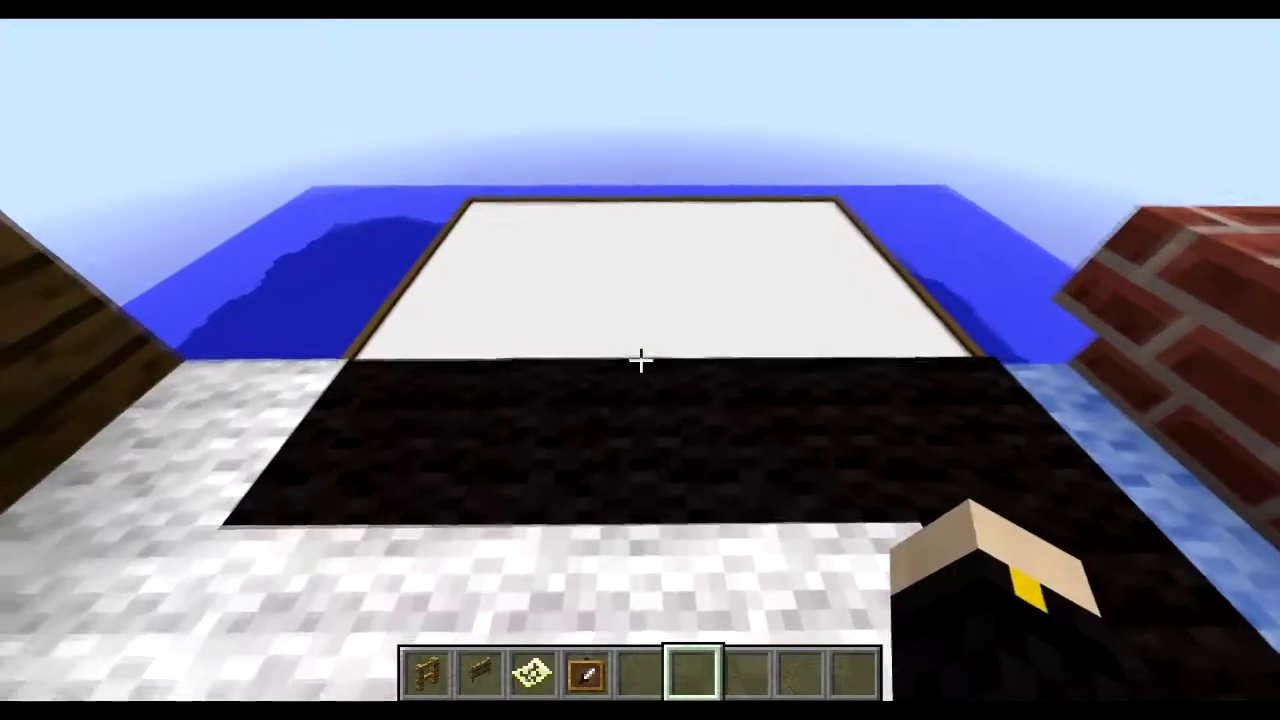
Clear all the easel-building items out of the inventory
key("w")
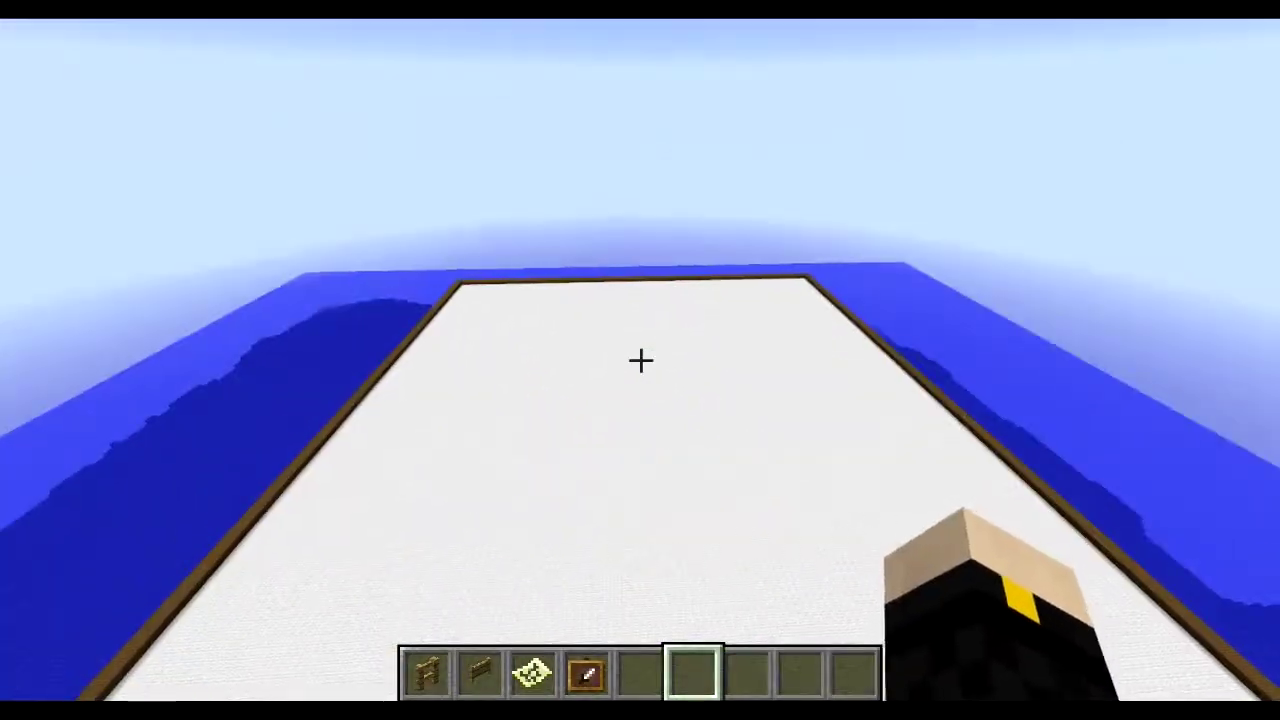
scroll(640, 360, "up", 3)
scroll(640, 360, "down", 1)
key("e")
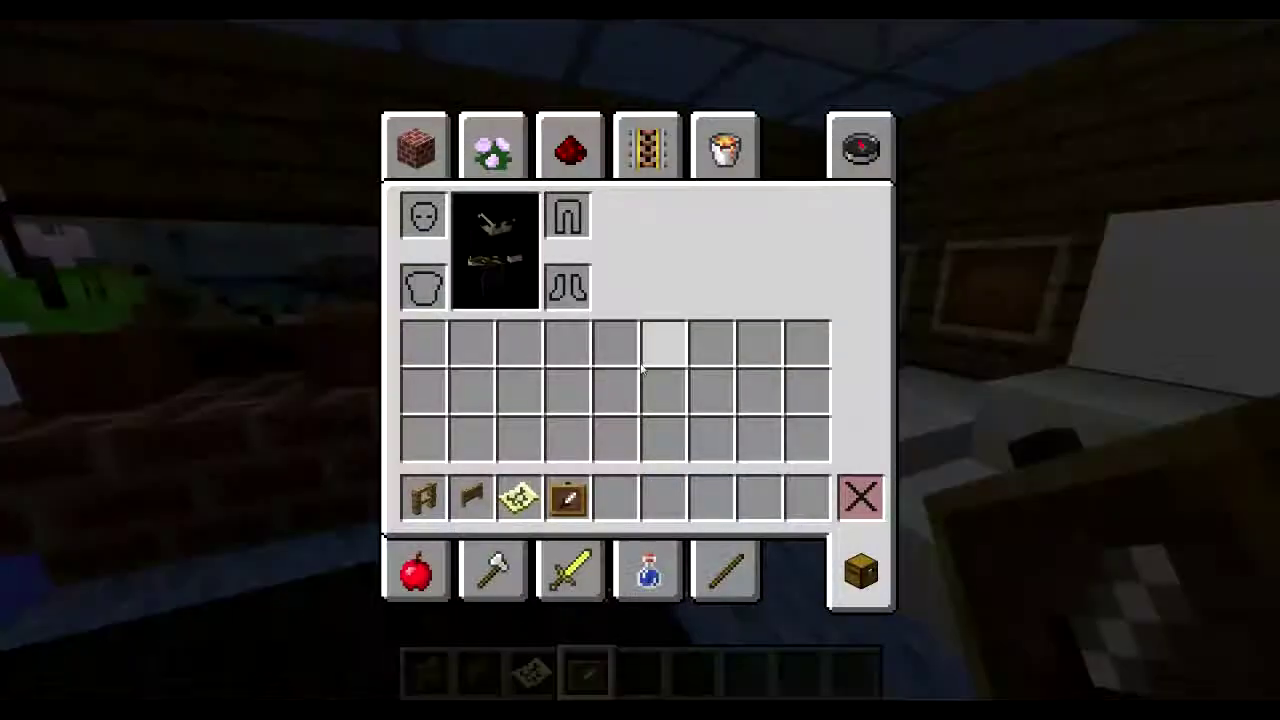
key("e")
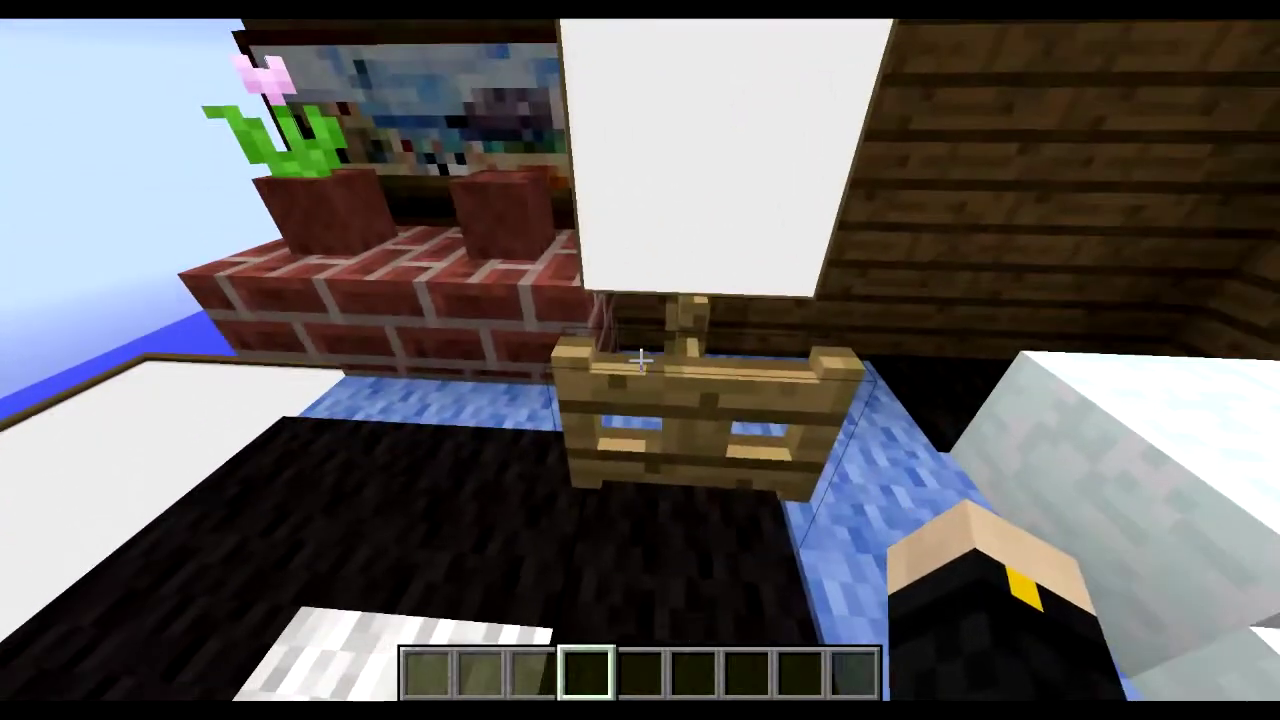
Open the fence gate so that its two halves form the legs of the easel
key("a")
right_click(640, 360)
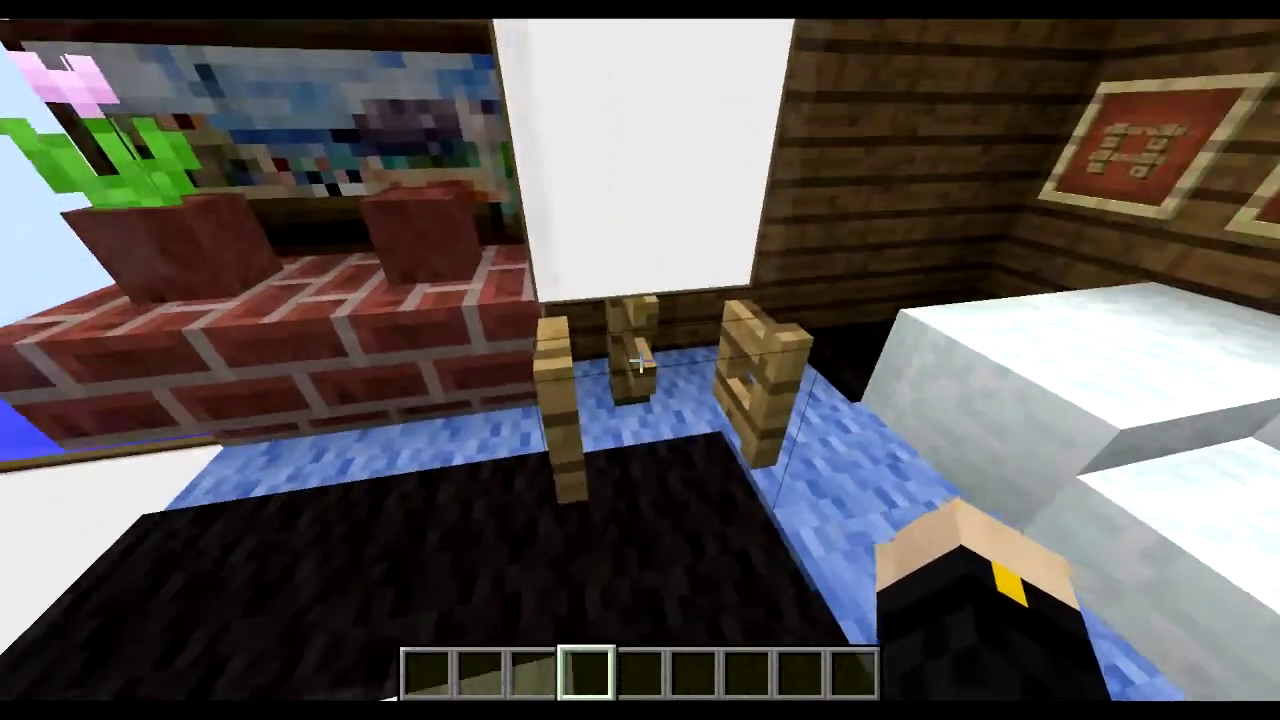
key("a")
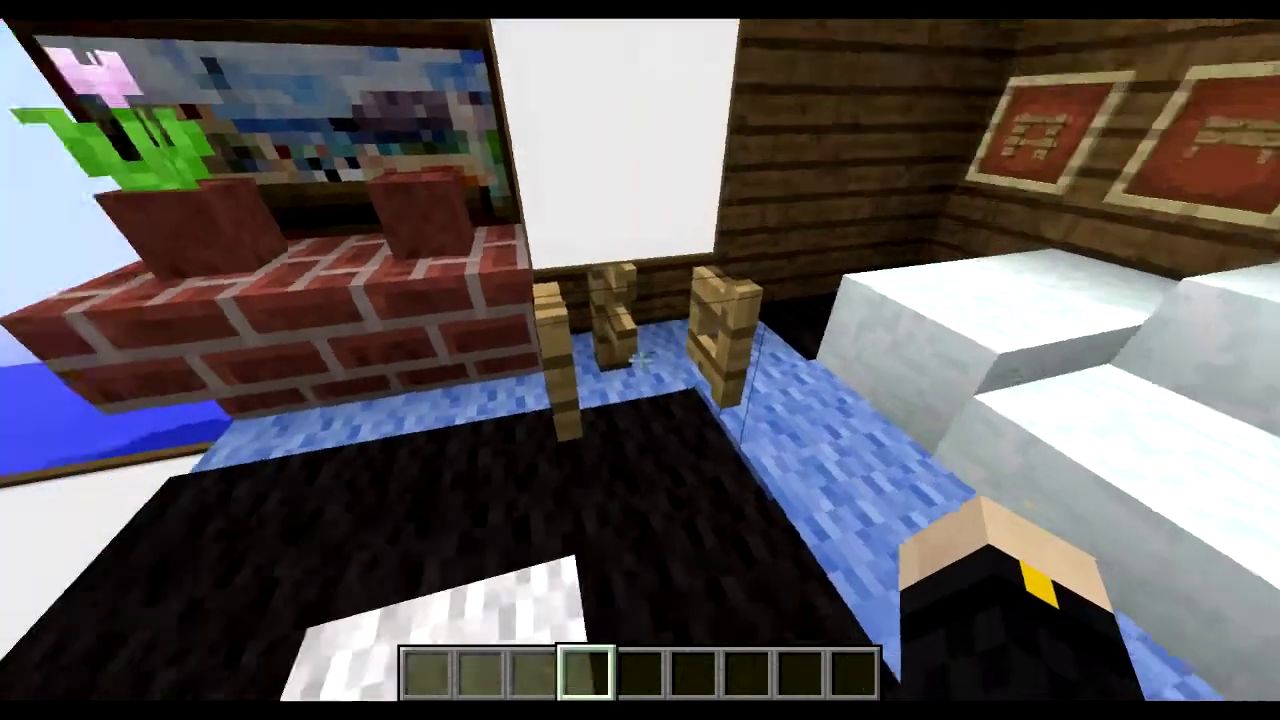
Try blue carpet as a tabletop over the easel legs, removing it again and discarding the carpet item
middle_click(640, 360)
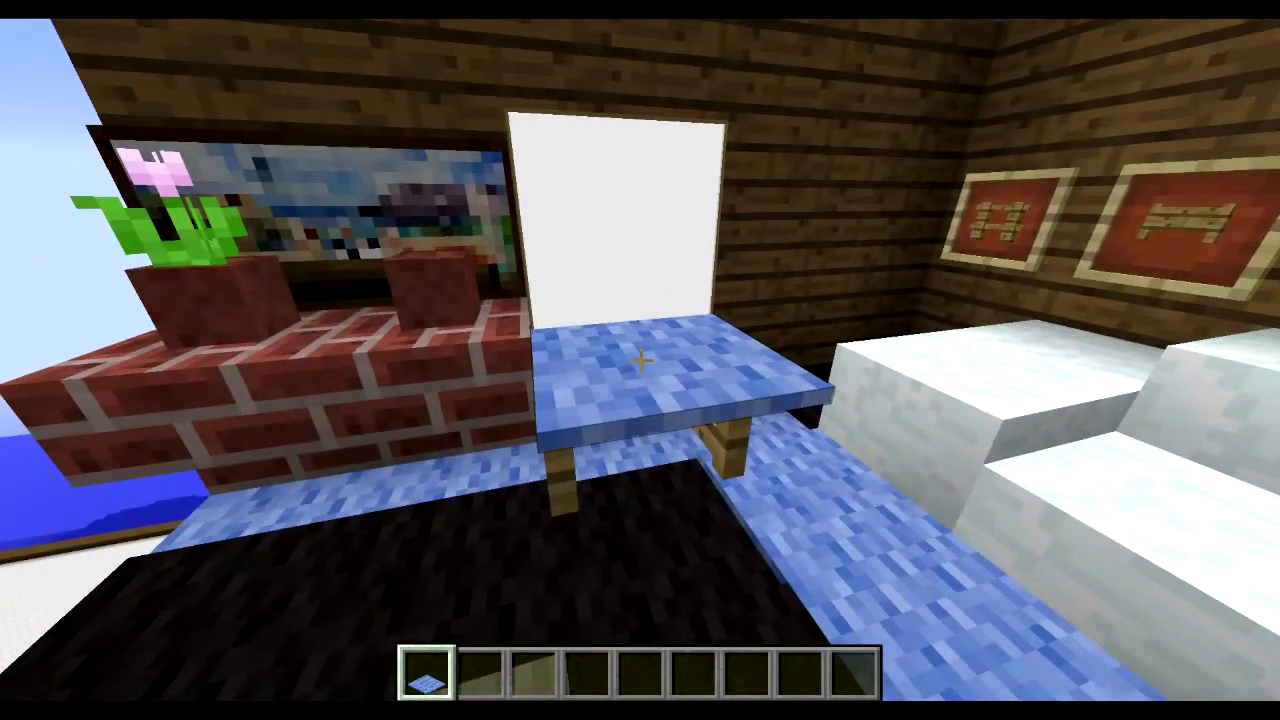
left_click(640, 360)
key("e")
left_click(423, 497)
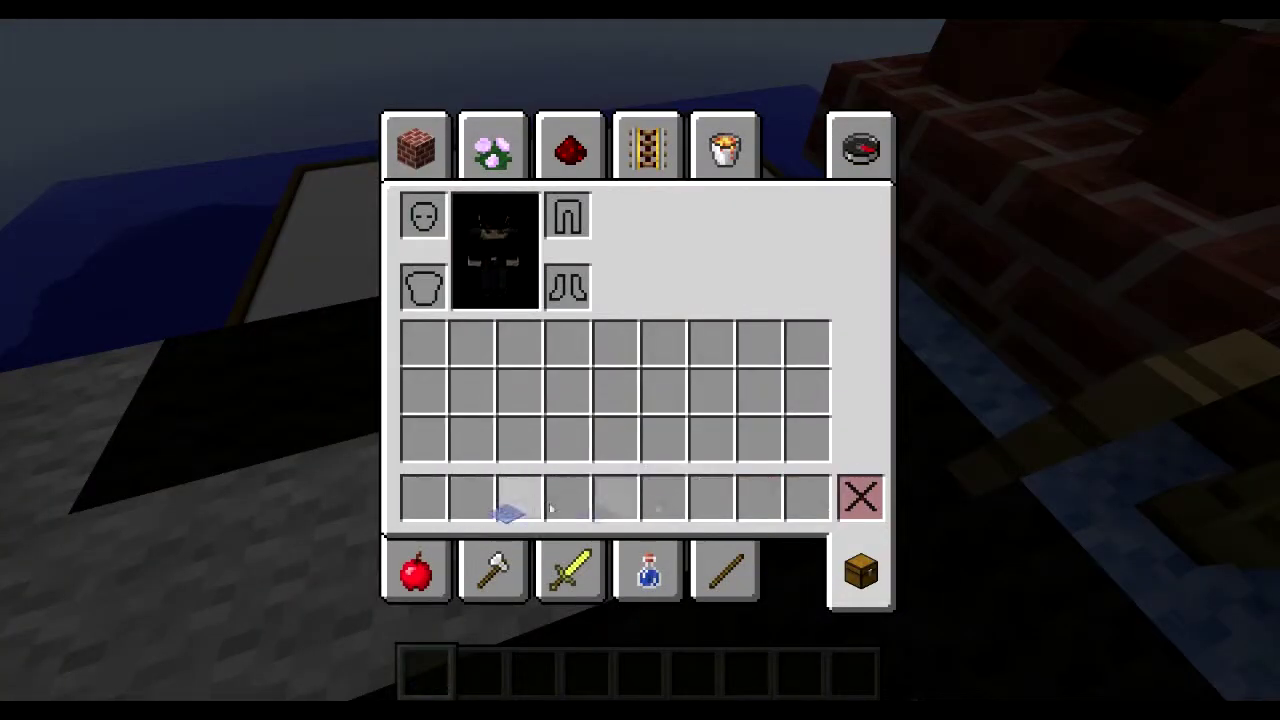
left_click(860, 497)
key("e")
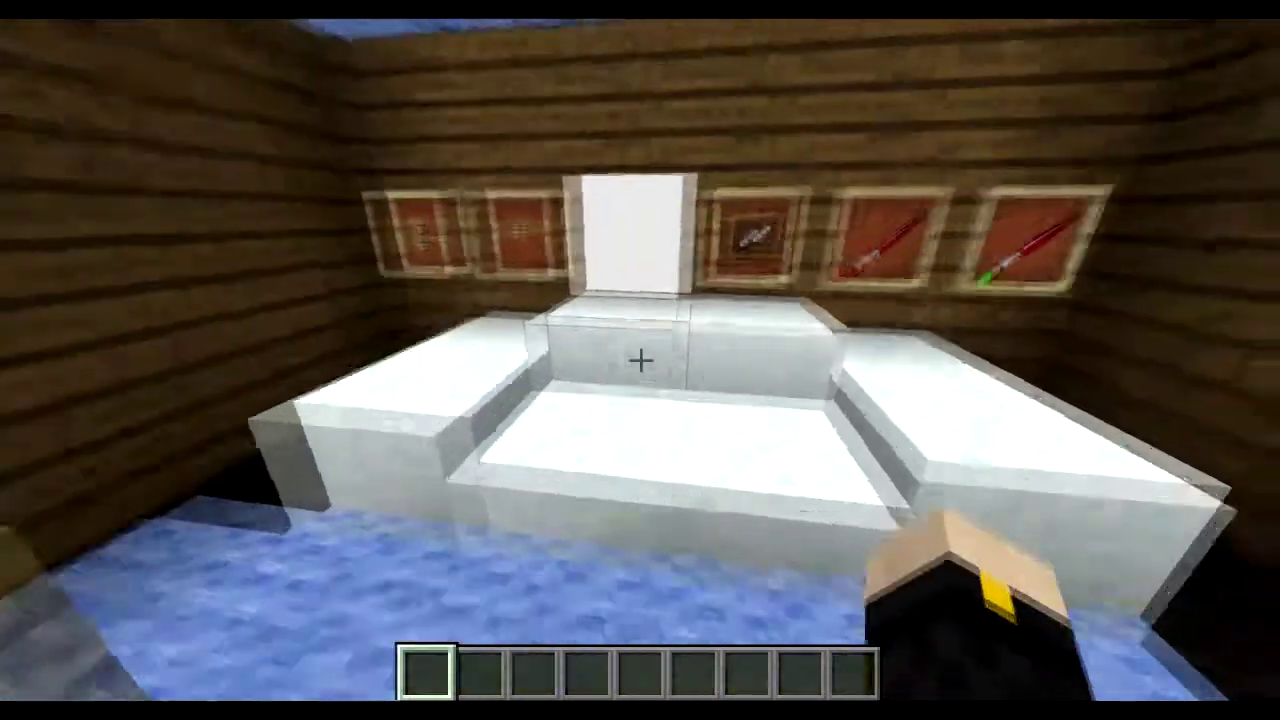
Copy the Replace Brush (Arrow) and the Add Brush (Gunpowder) from the wall frames into the hotbar
key("d")
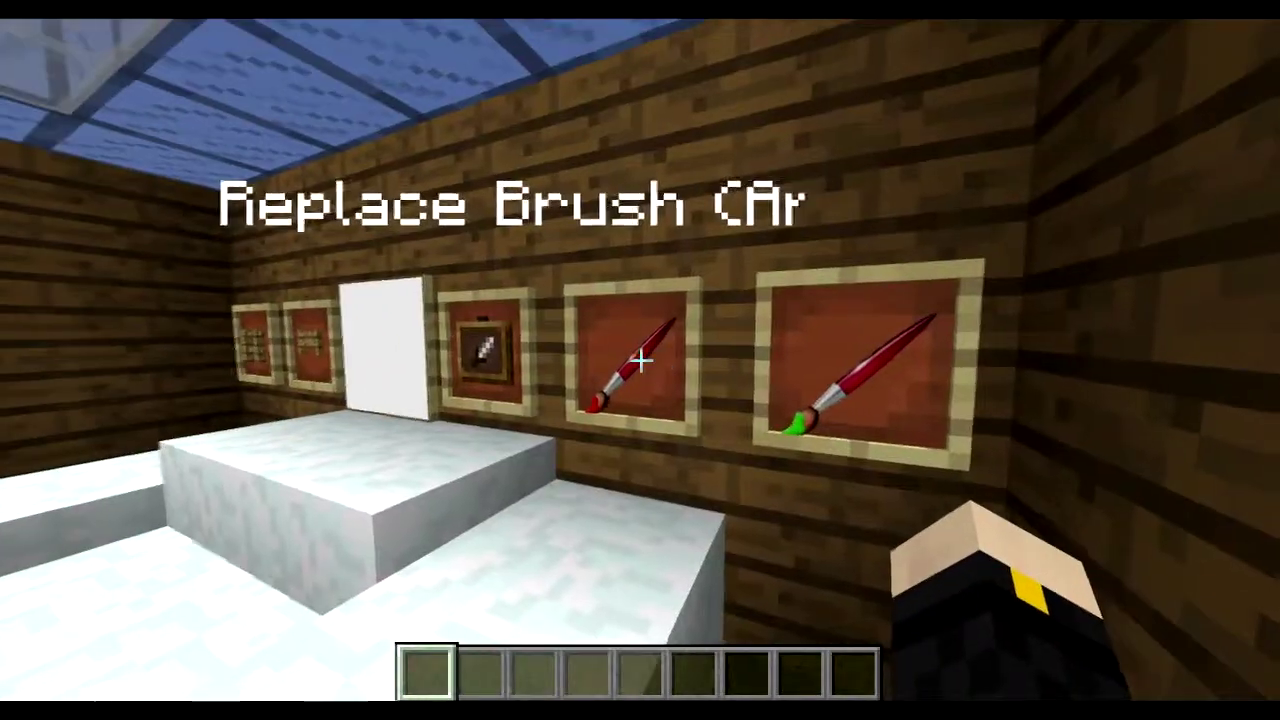
key("w")
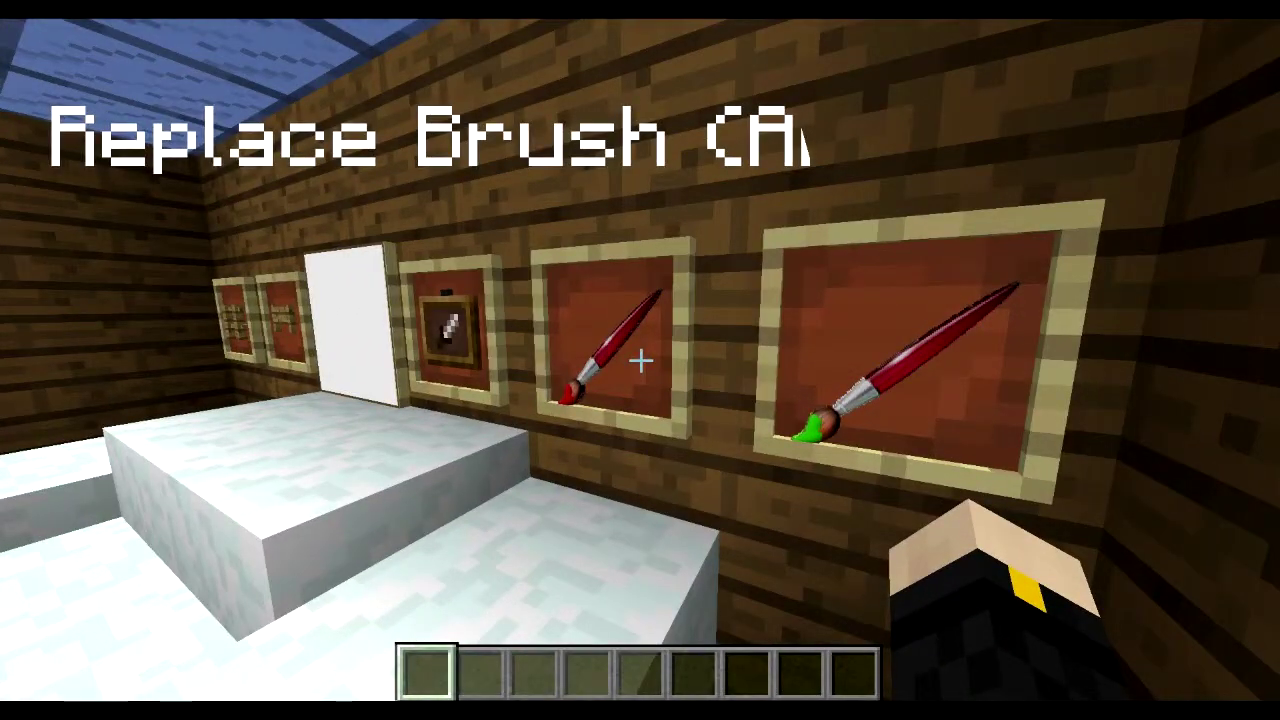
key("s")
key("a")
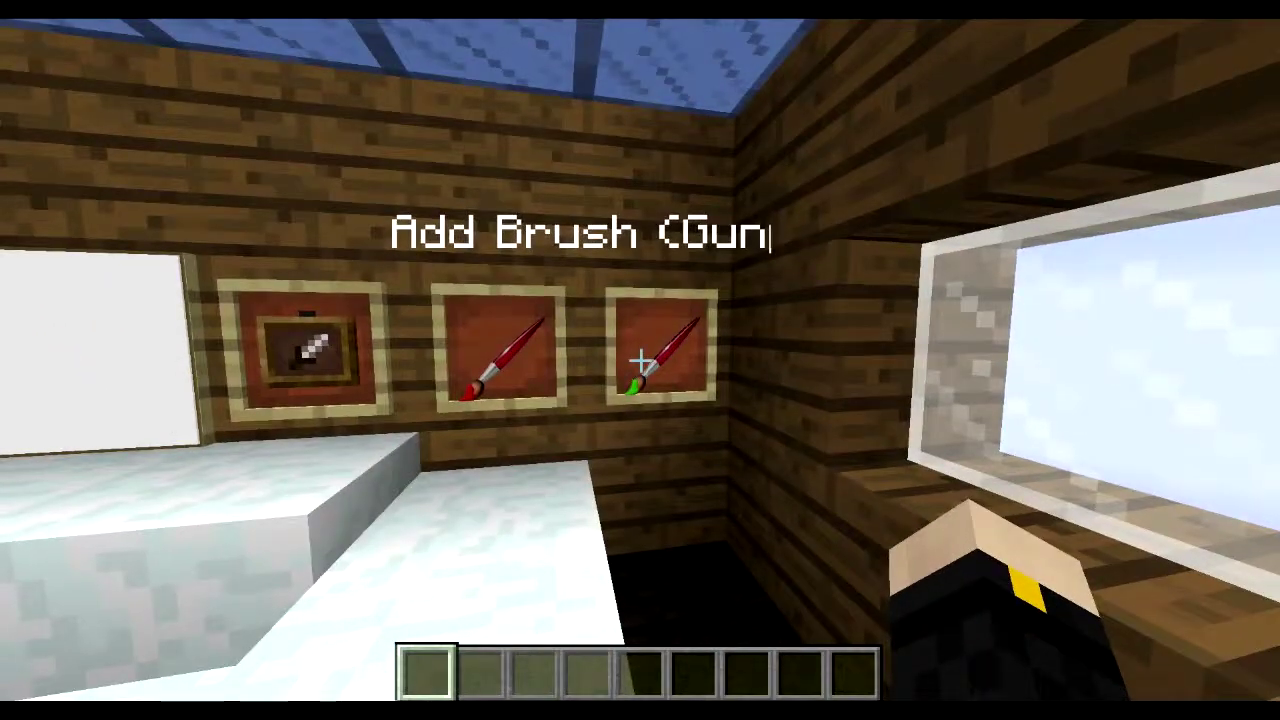
key("d")
key("w")
key("s")
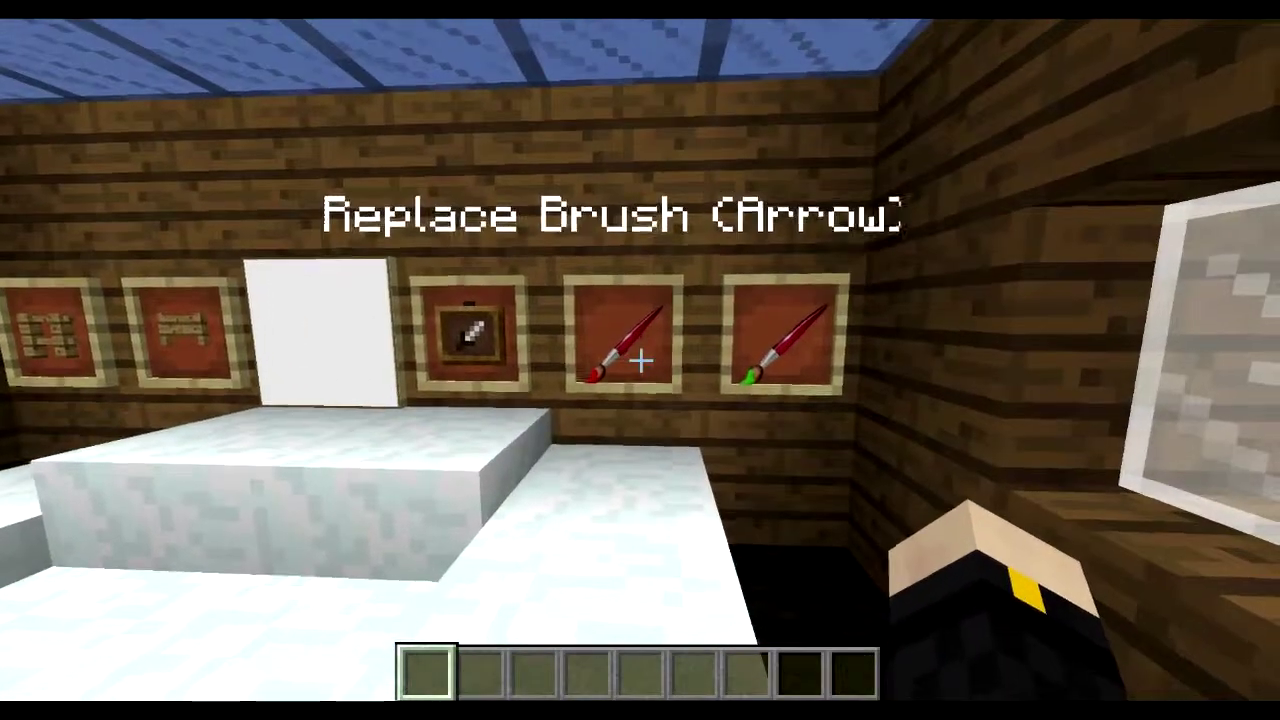
middle_click(640, 360)
middle_click(640, 360)
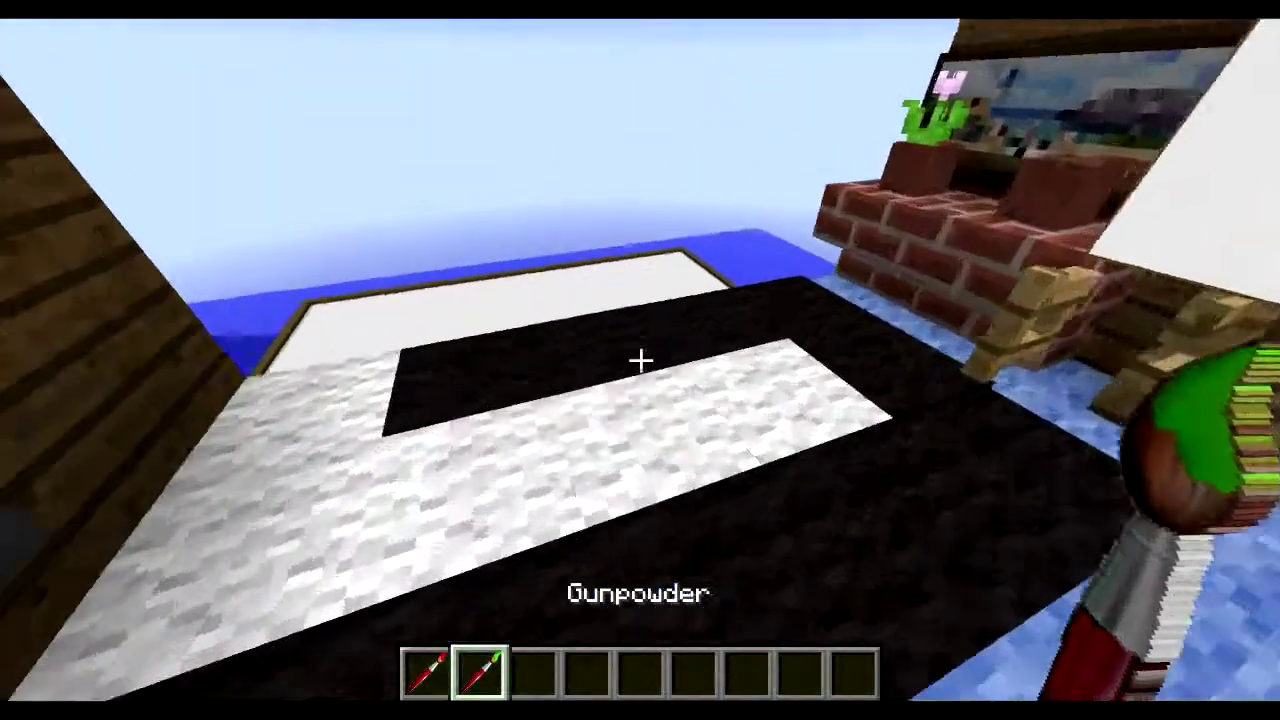
Find lime wool in the creative item search and put it in the third hotbar slot
type("/v")
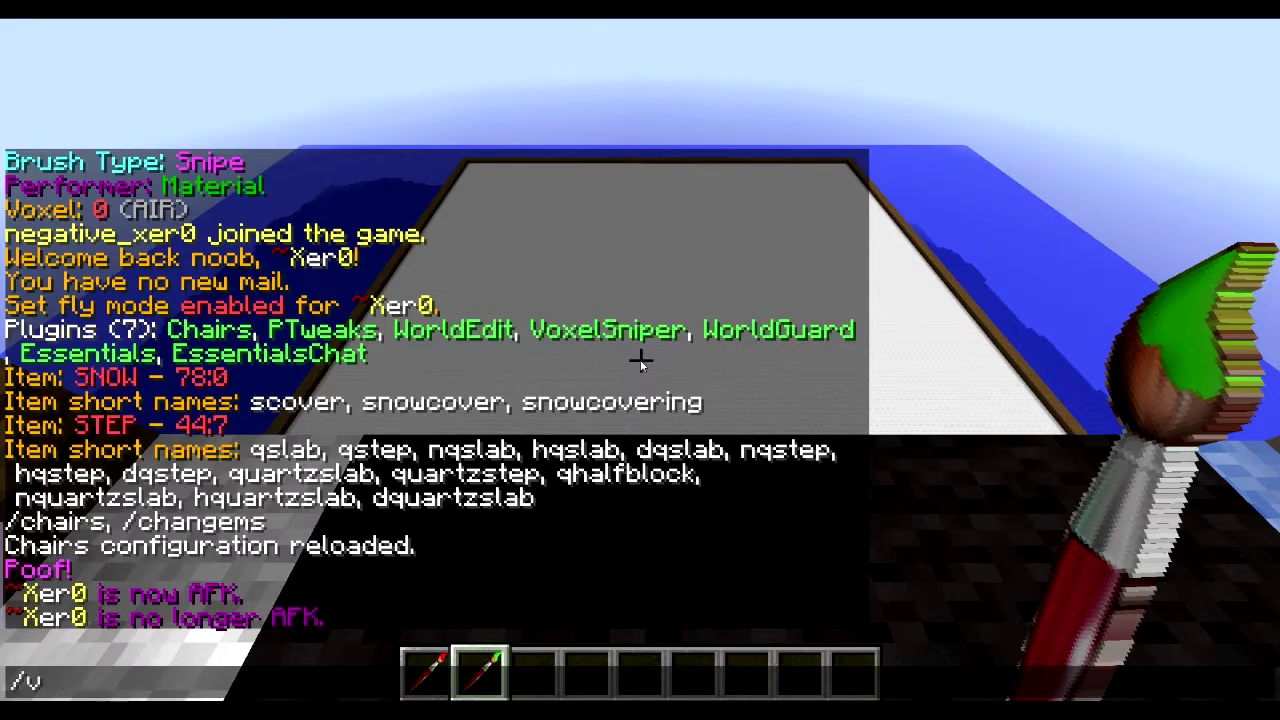
key("Escape")
key("e")
type("too")
key("BackSpace")
key("BackSpace")
type("woo")
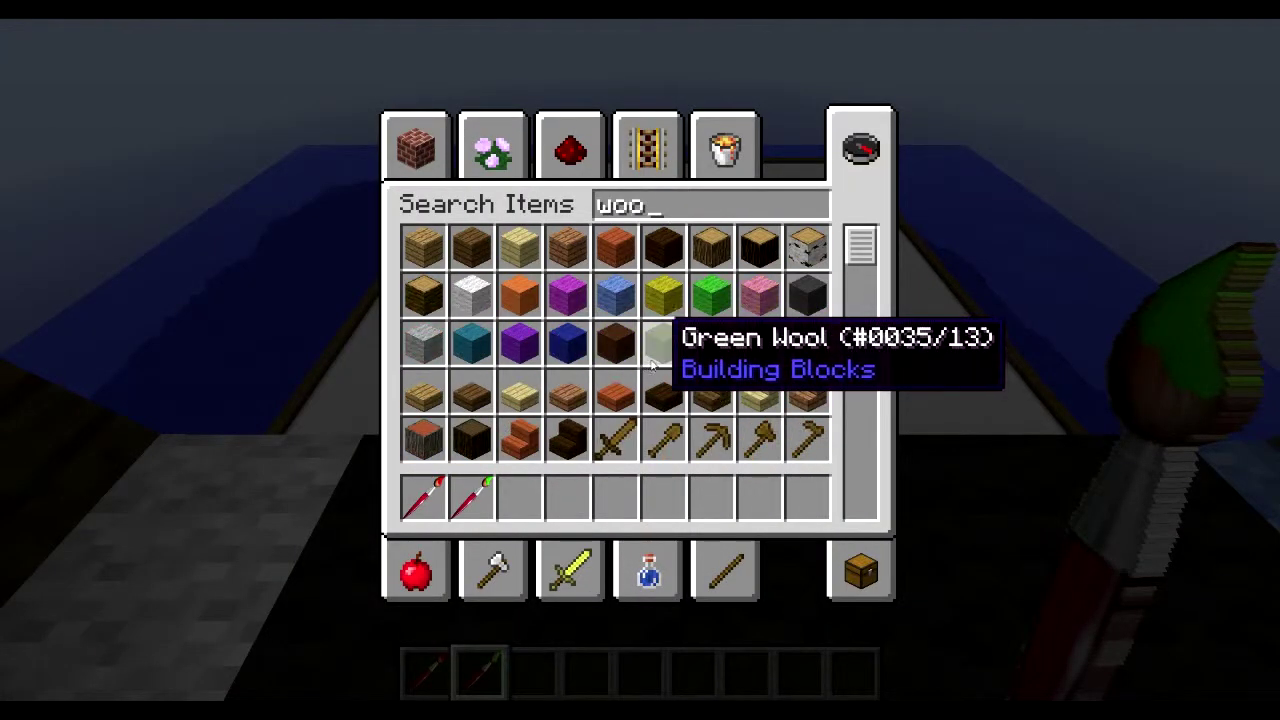
left_click(714, 292)
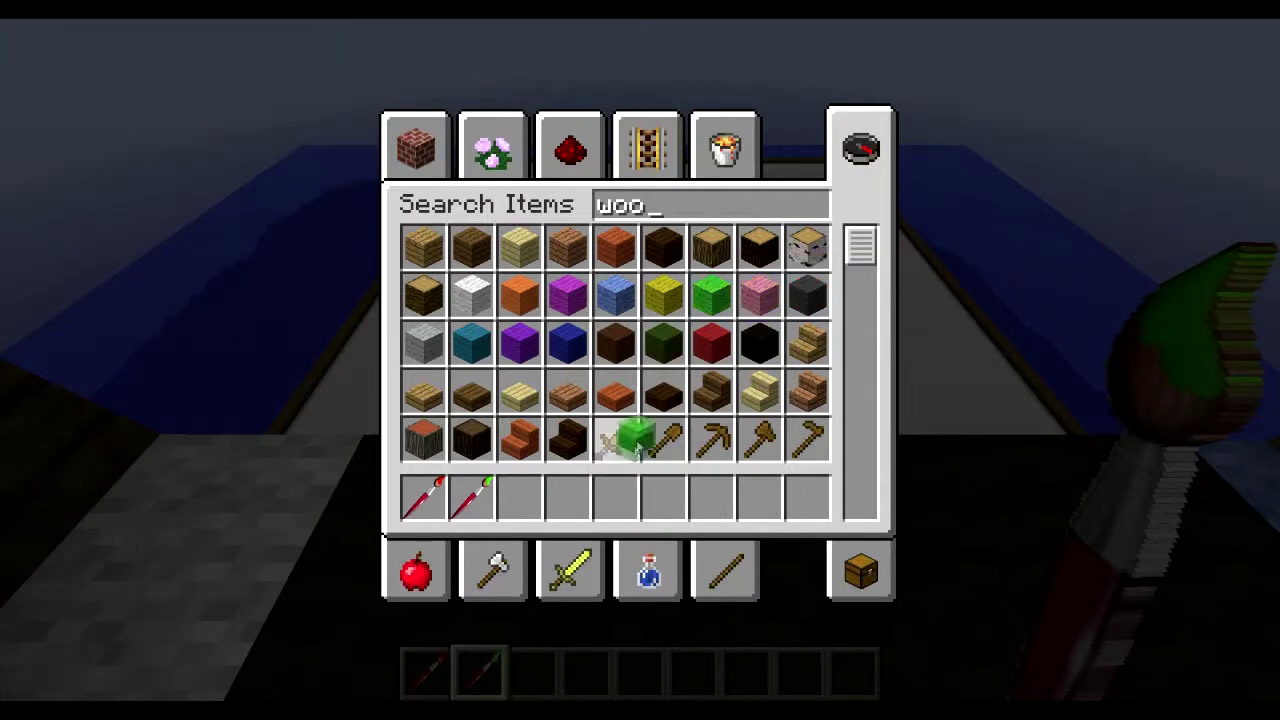
left_click(520, 506)
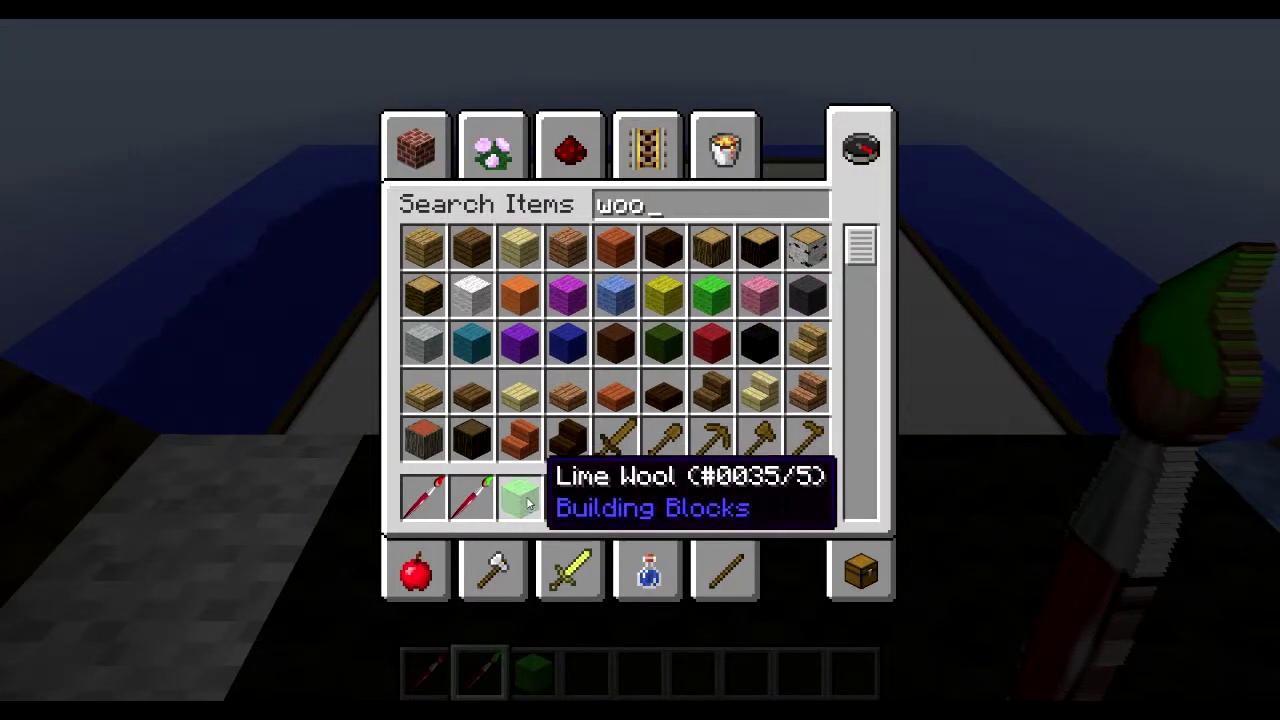
key("Escape")
Set the VoxelSniper voxel material to 35 (wool) and its data variable to 5 for lime
key("slash")
type("v 35")
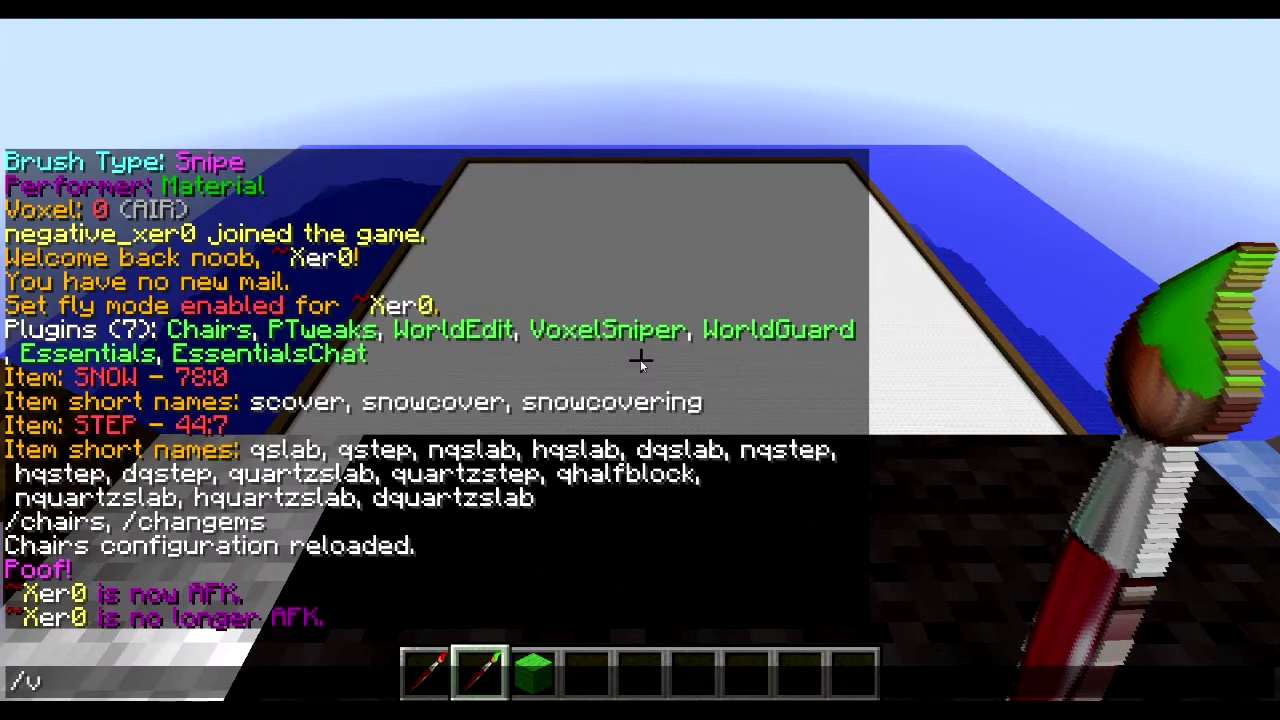
key("Return")
type("t/vi")
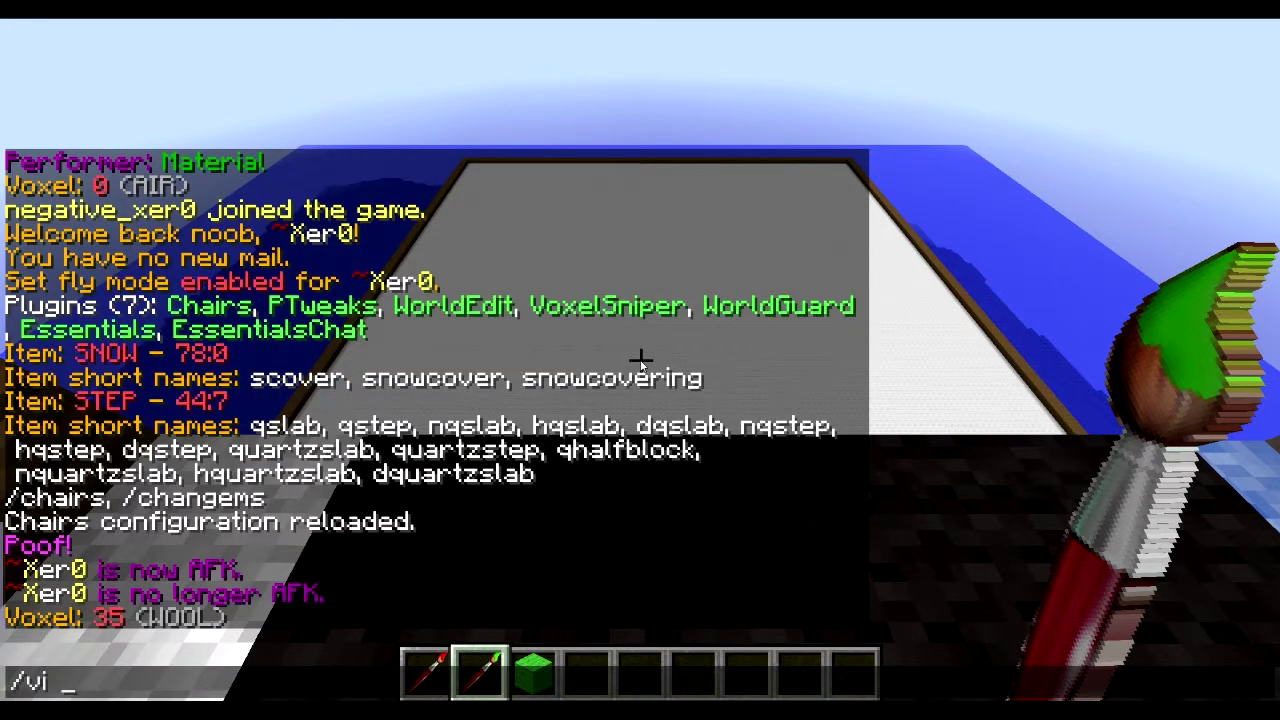
key("Escape")
key("e")
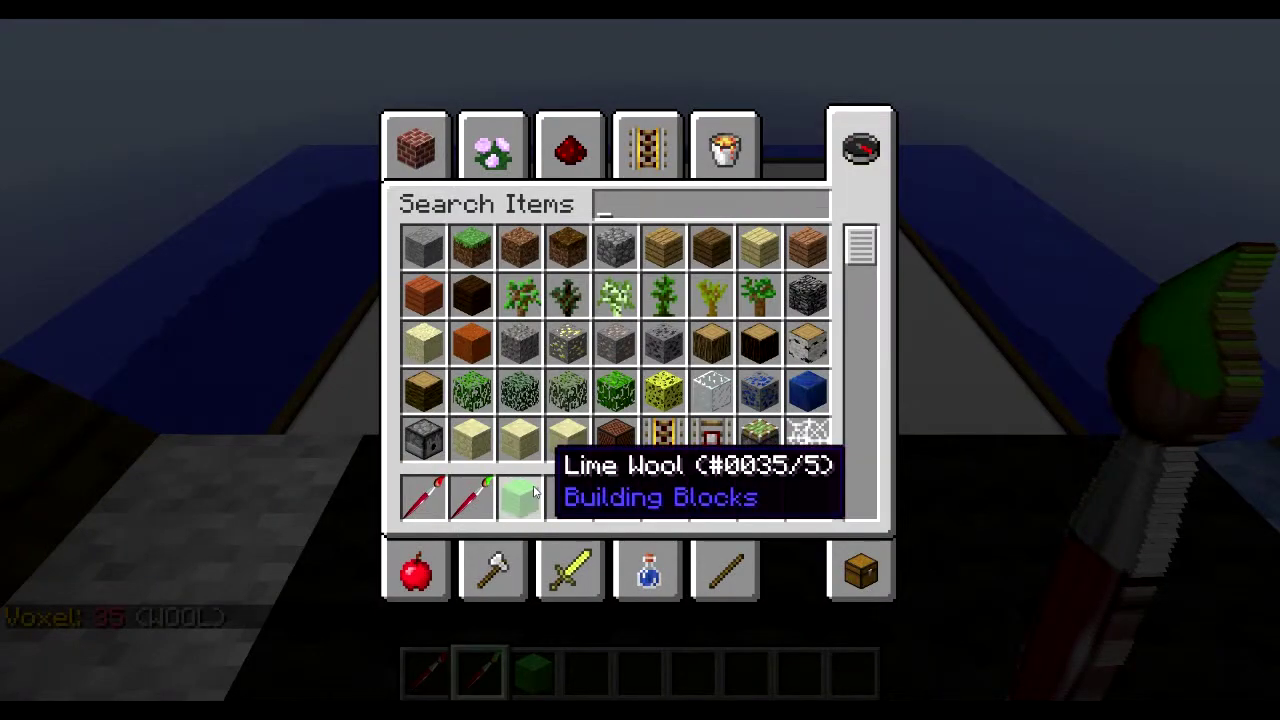
key("e")
key("slash")
type("vi 5")
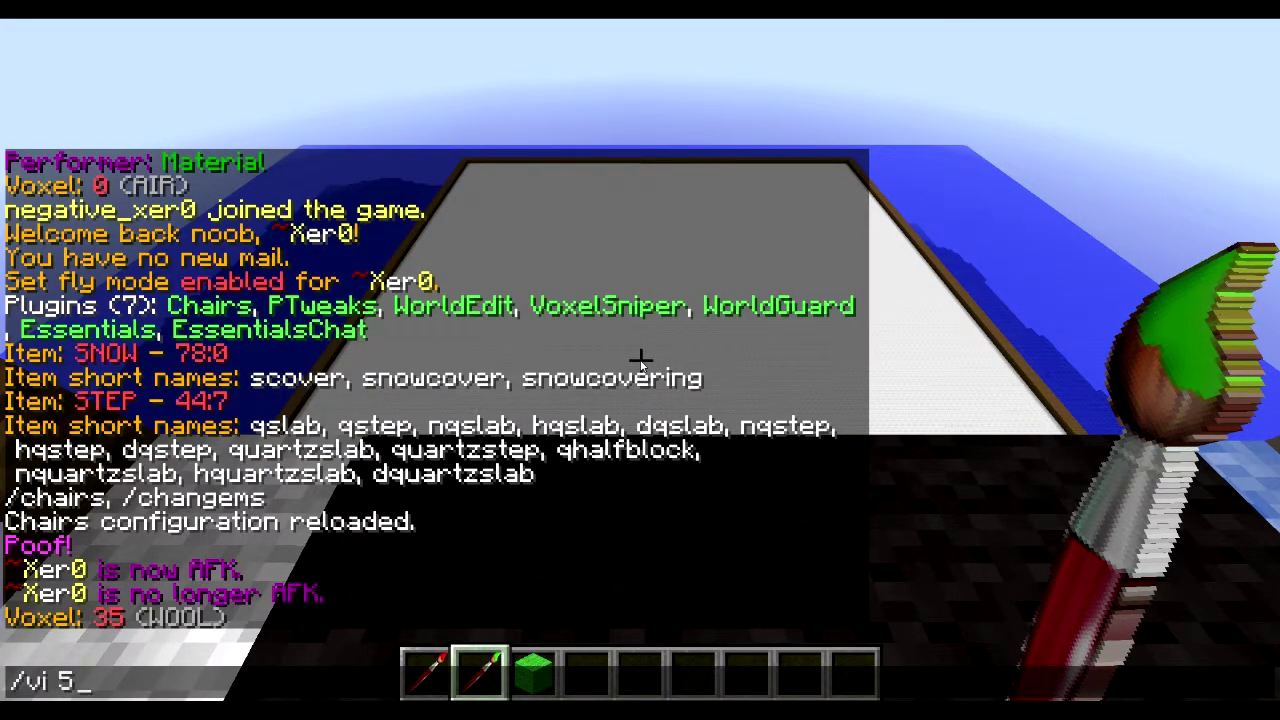
key("Return")
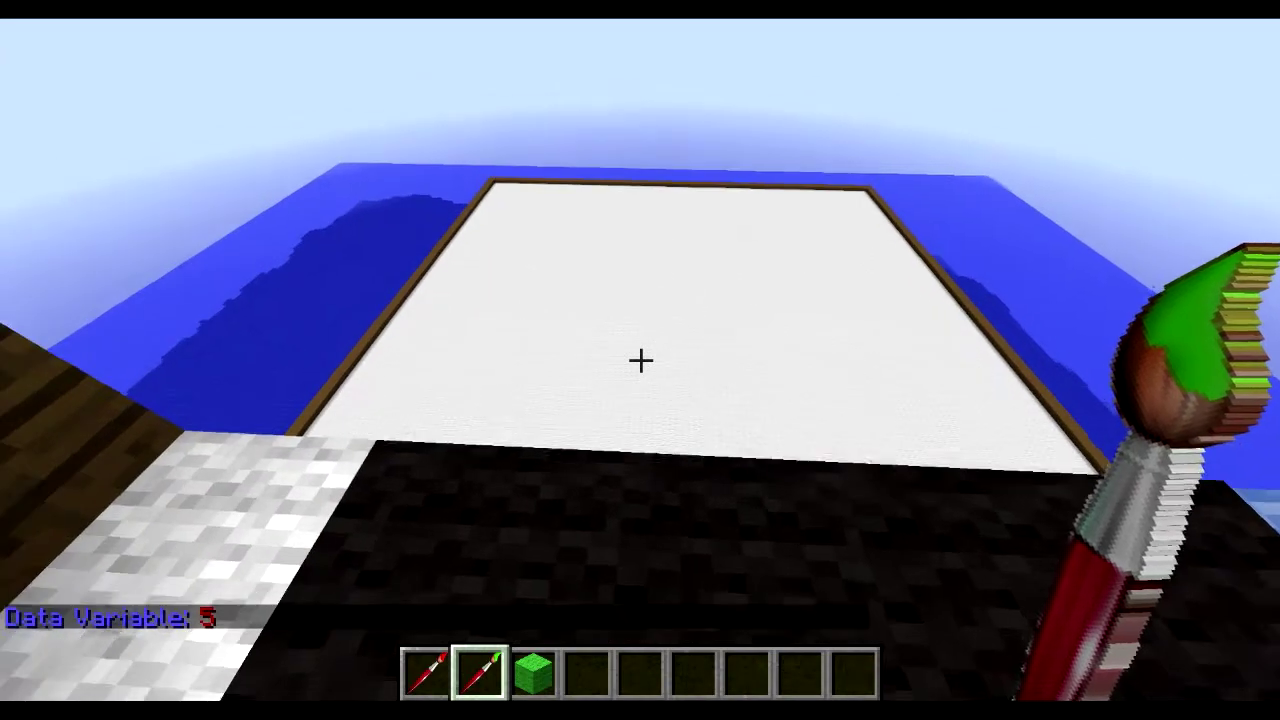
Set the VoxelSniper brush size to 1
scroll(640, 360, "down", 1)
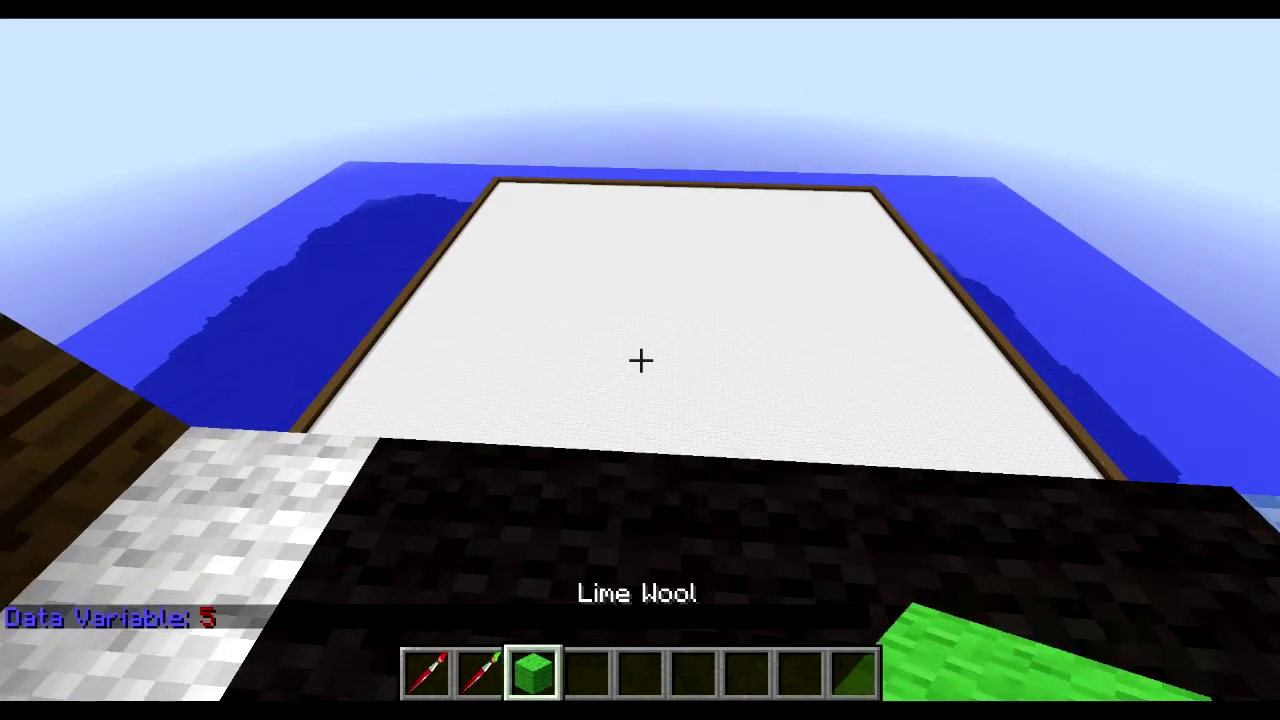
scroll(640, 360, "down", 1)
key("slash")
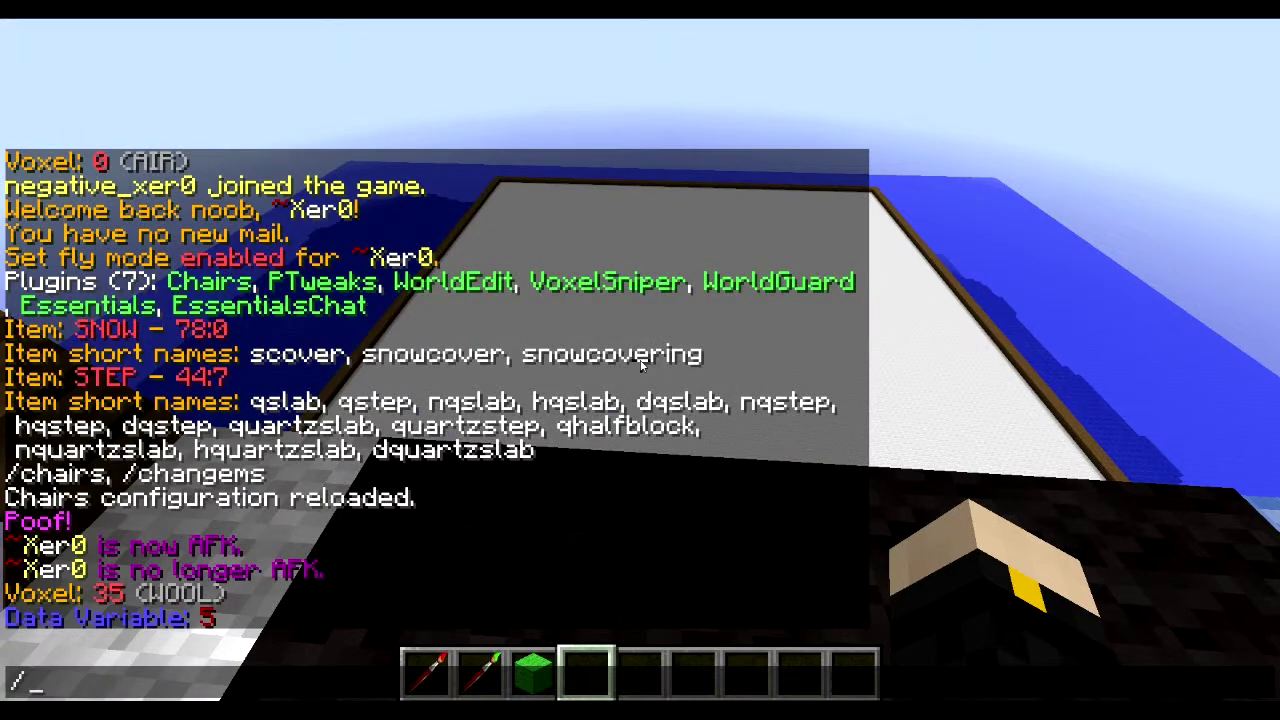
type("b 1")
key("Return")
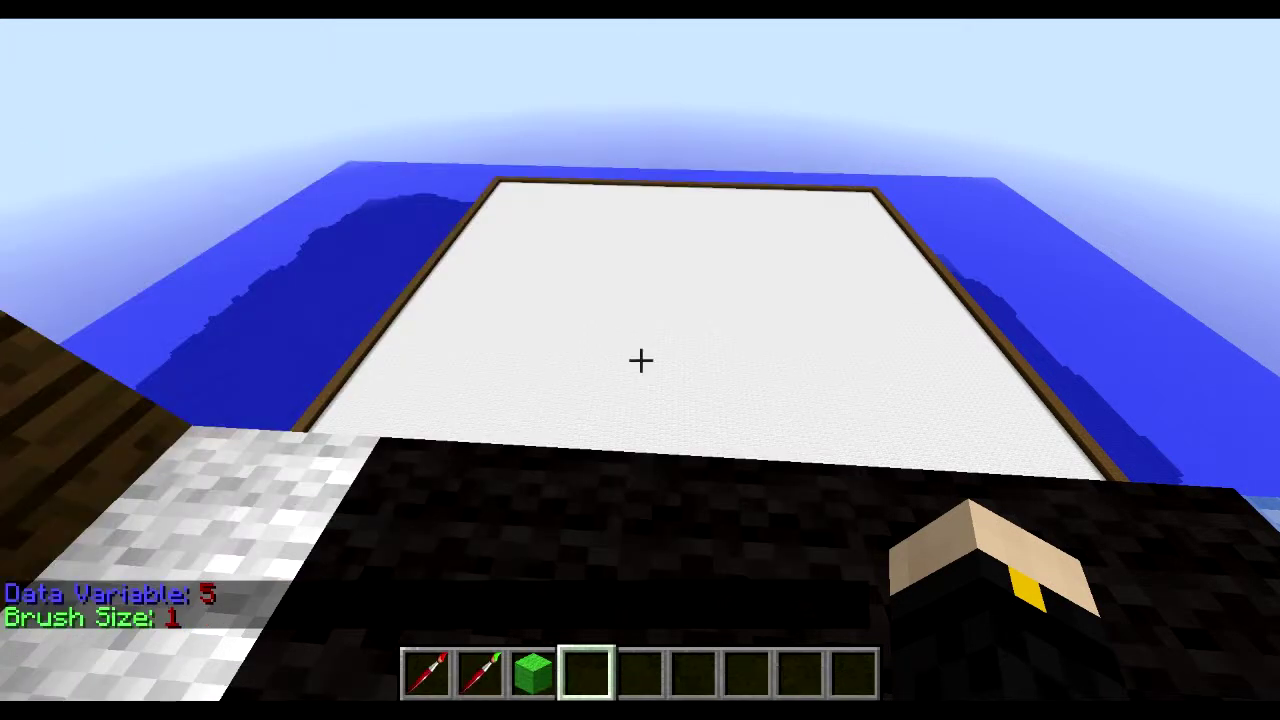
Set the brush type to Snipe with the Mat-Ink performer, using the brush command with "s mi"
key("slash")
key("Up")
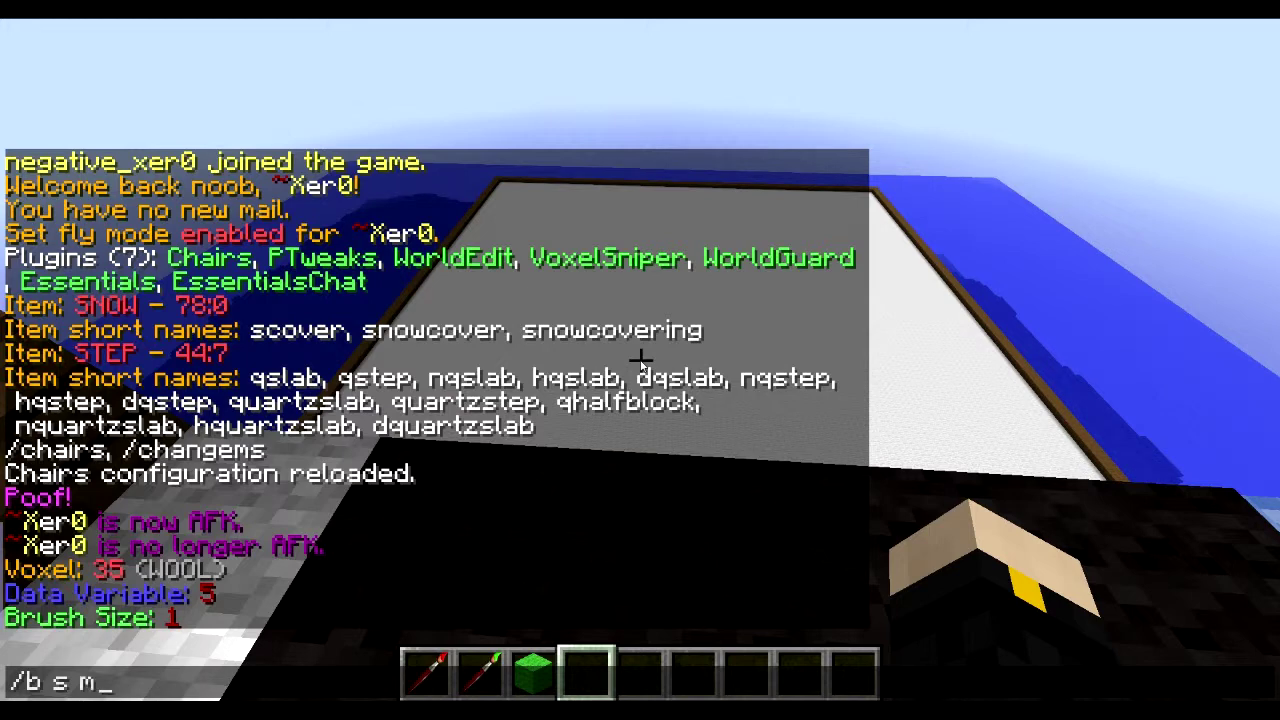
type("s mi")
key("Return")
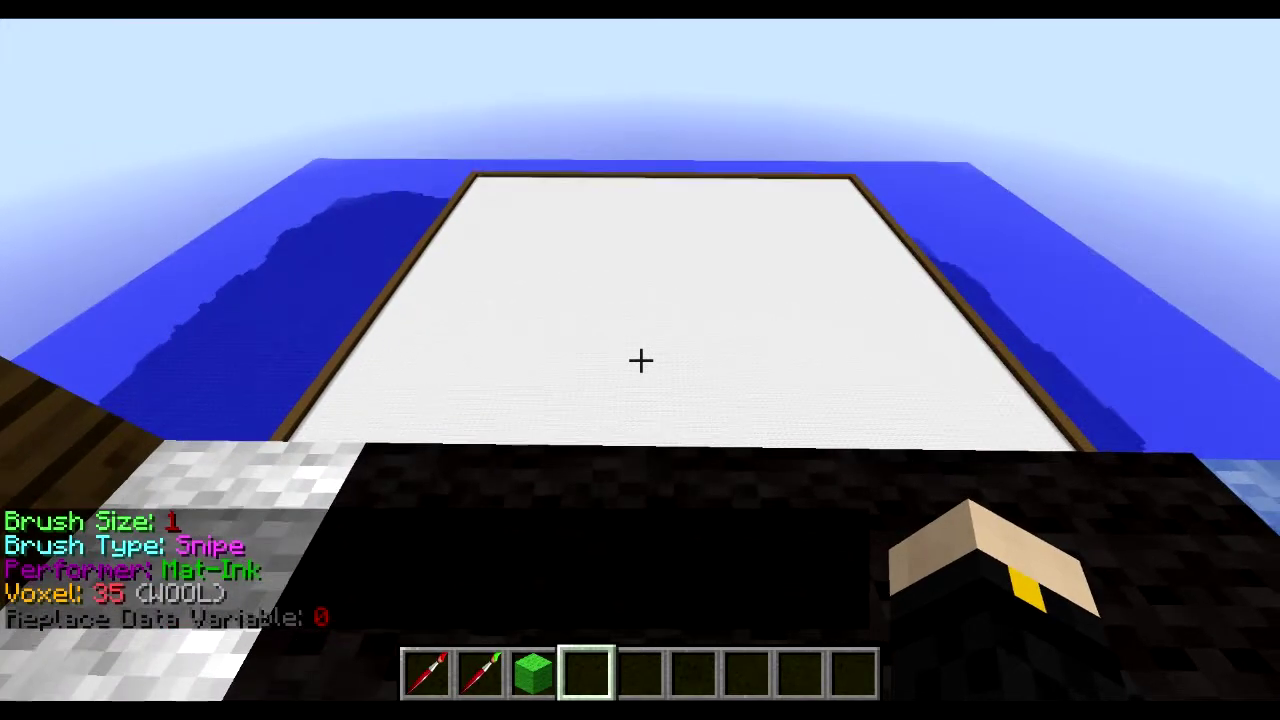
Enter data variable 5 again with the Add Brush in hand and try painting on the canvas
scroll(640, 360, "up", 2)
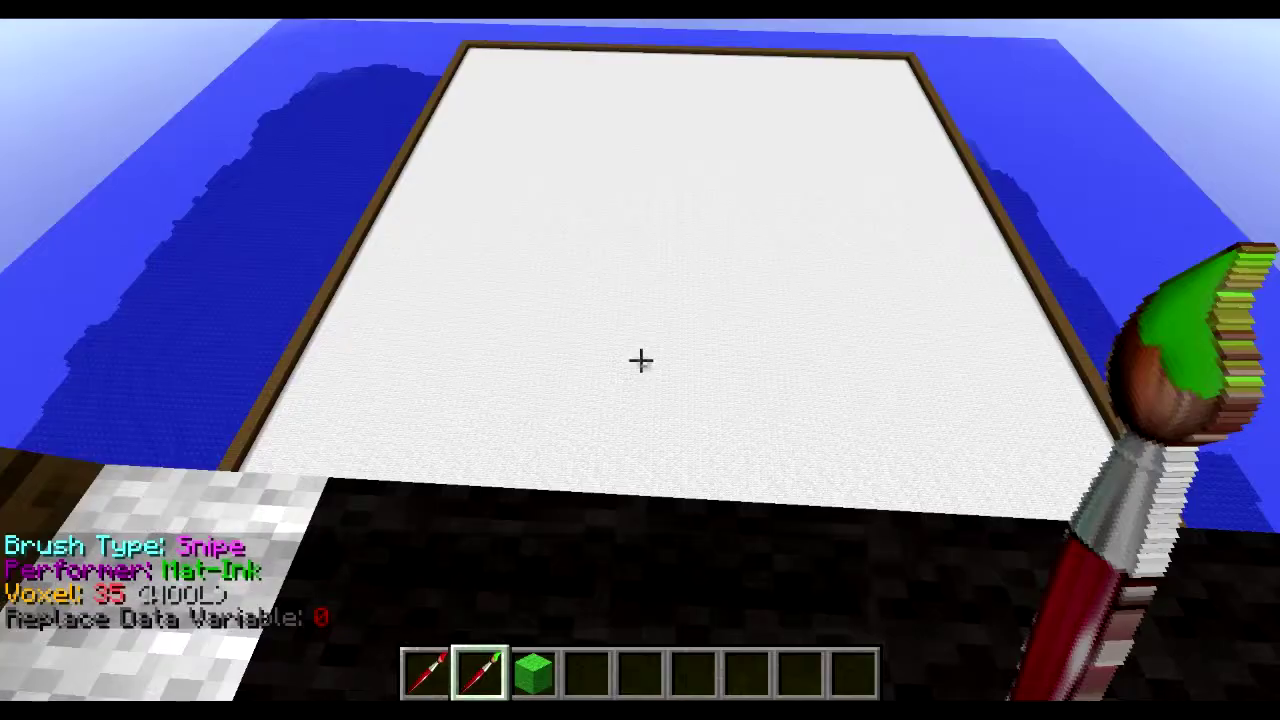
key("slash")
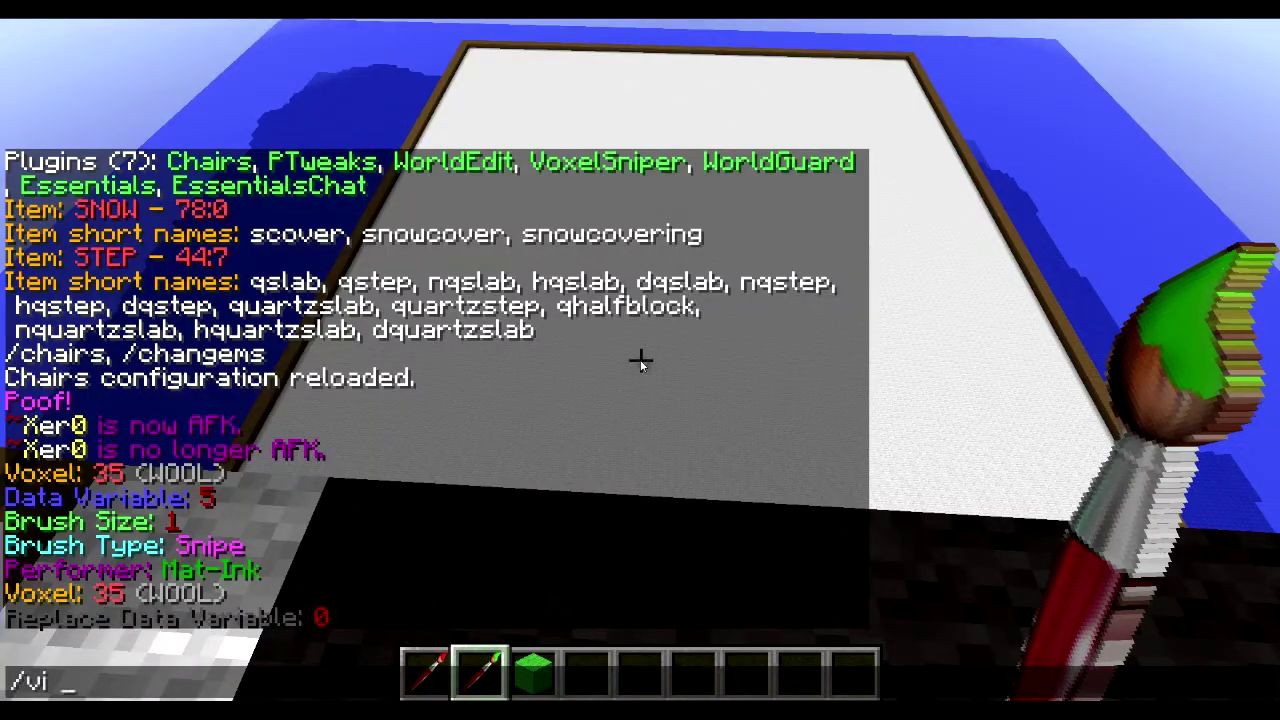
type("5")
key("Return")
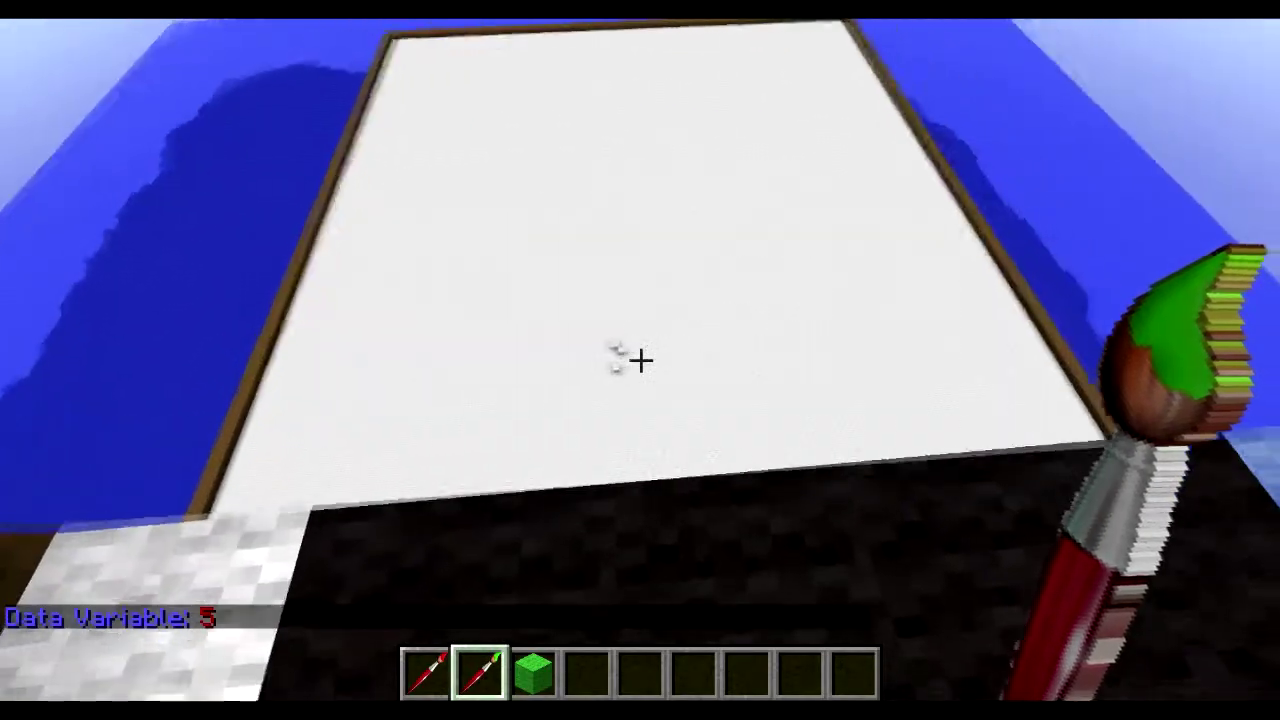
right_click(641, 360)
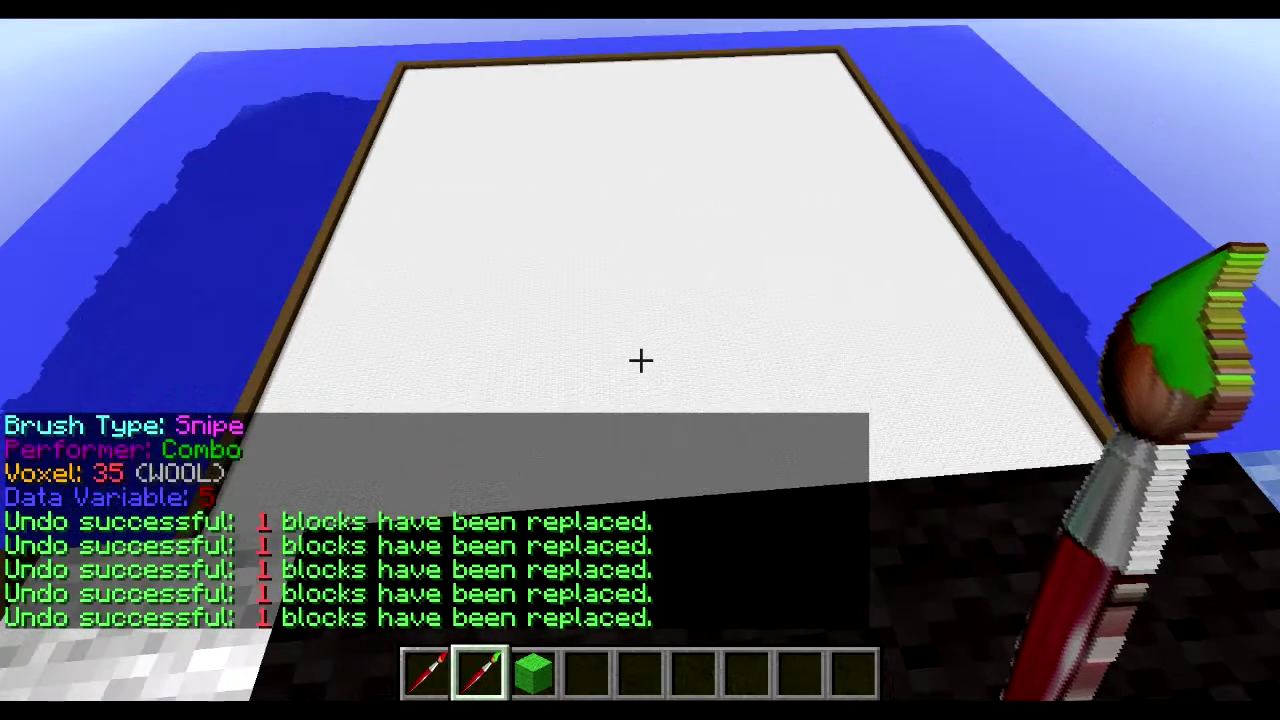
Switch the Snipe brush to the Combo performer with the command "/b s c"
key("t")
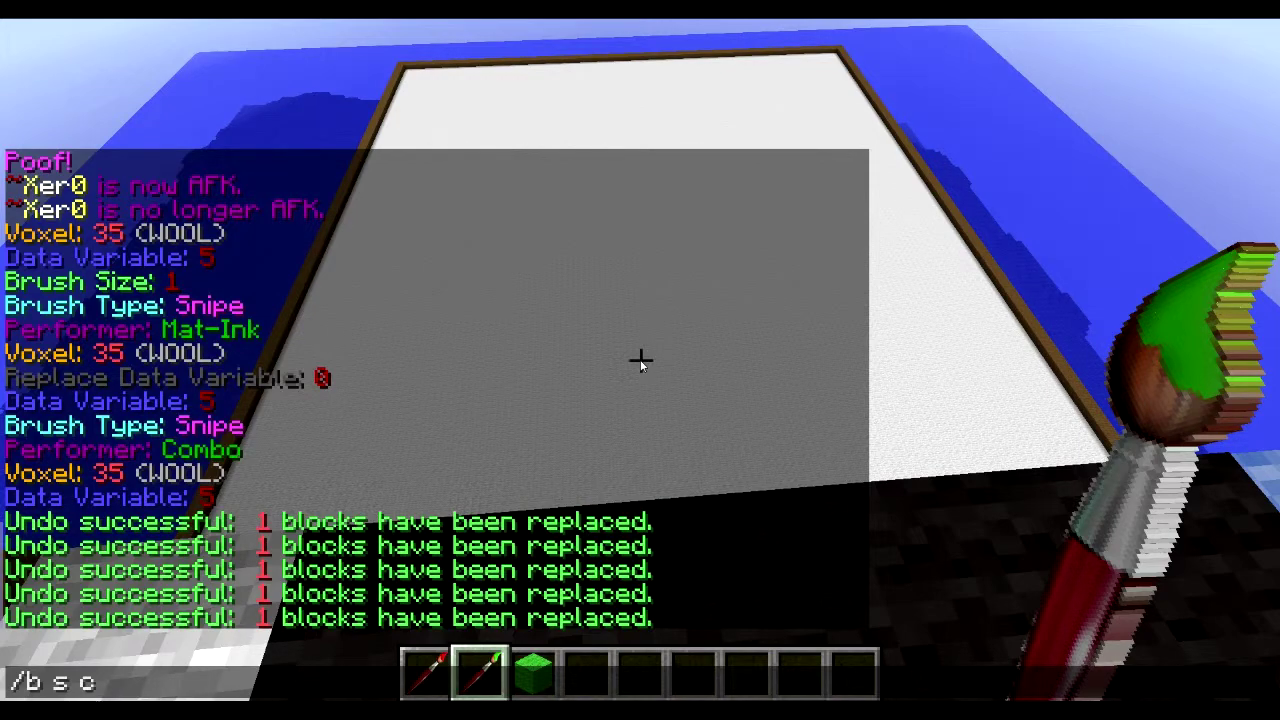
key("Return")
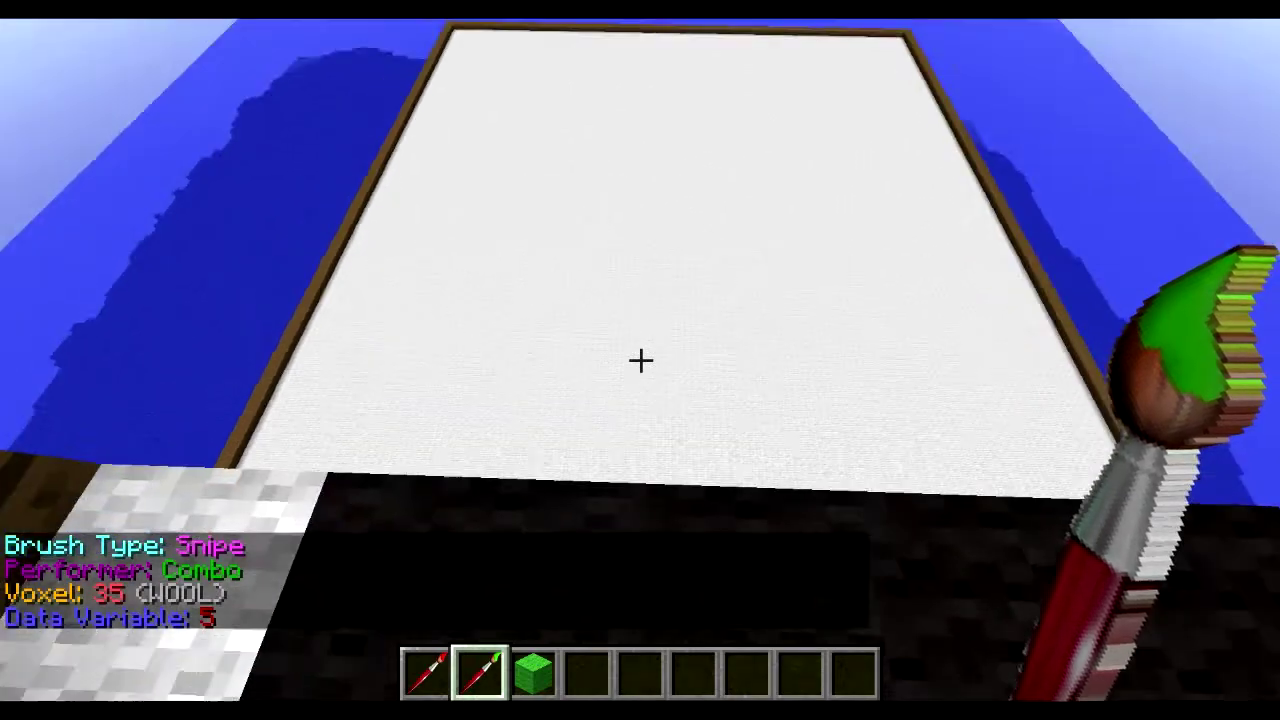
key("e")
key("e")
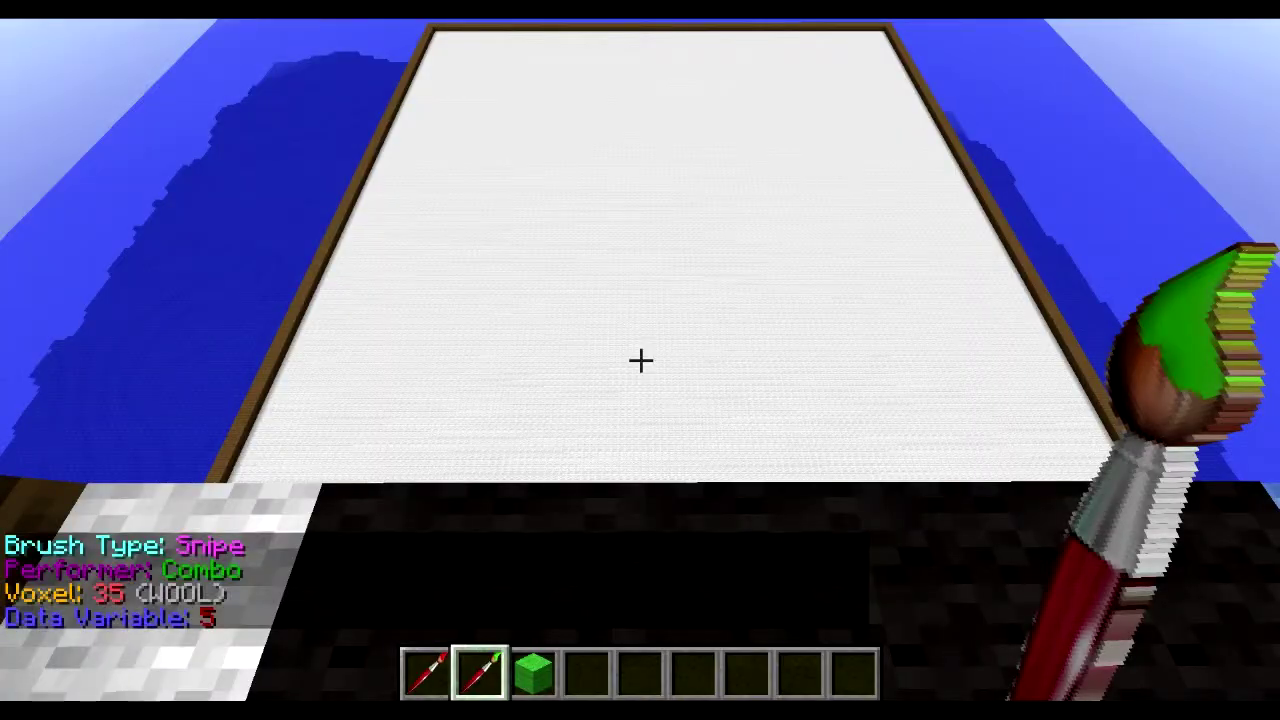
Paint scattered single lime wool blocks in a rough ring on the canvas with the Add Brush
left_click(640, 360)
left_click(640, 360)
left_click(640, 360)
left_click(640, 360)
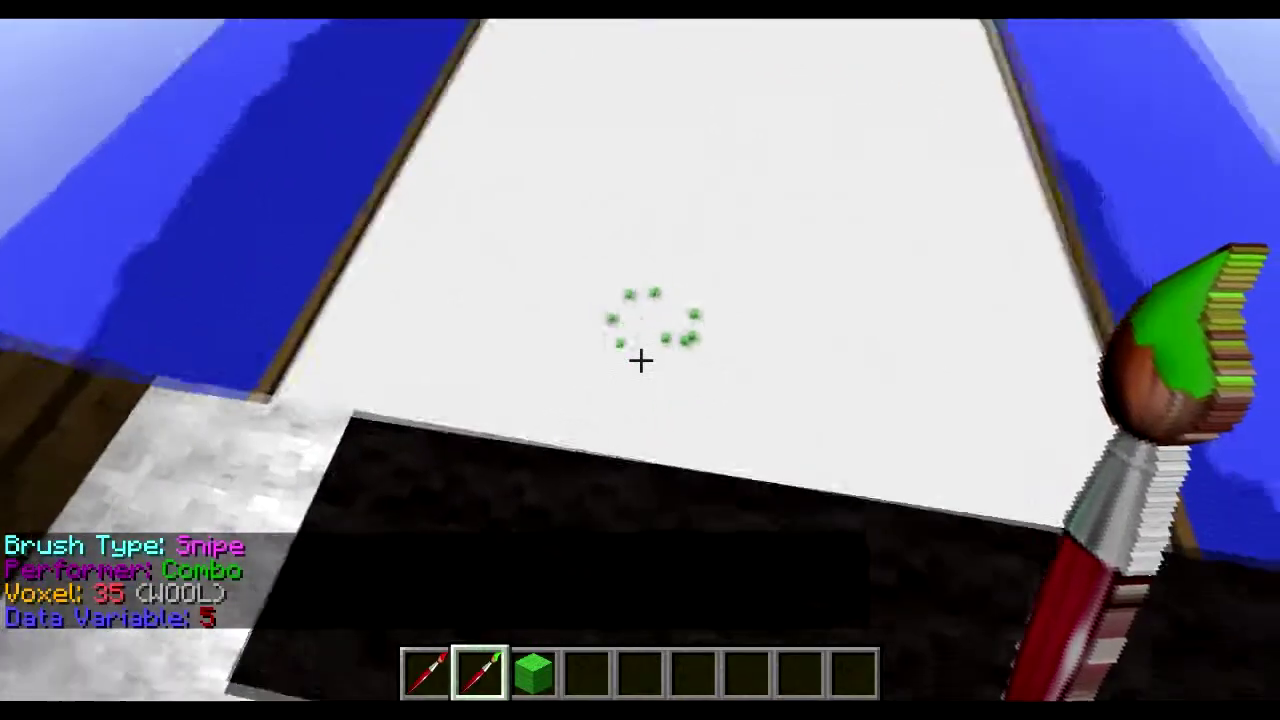
left_click(640, 360)
Undo the lime wool blocks painted on the canvas, using the VoxelSniper undo command twice
key("1")
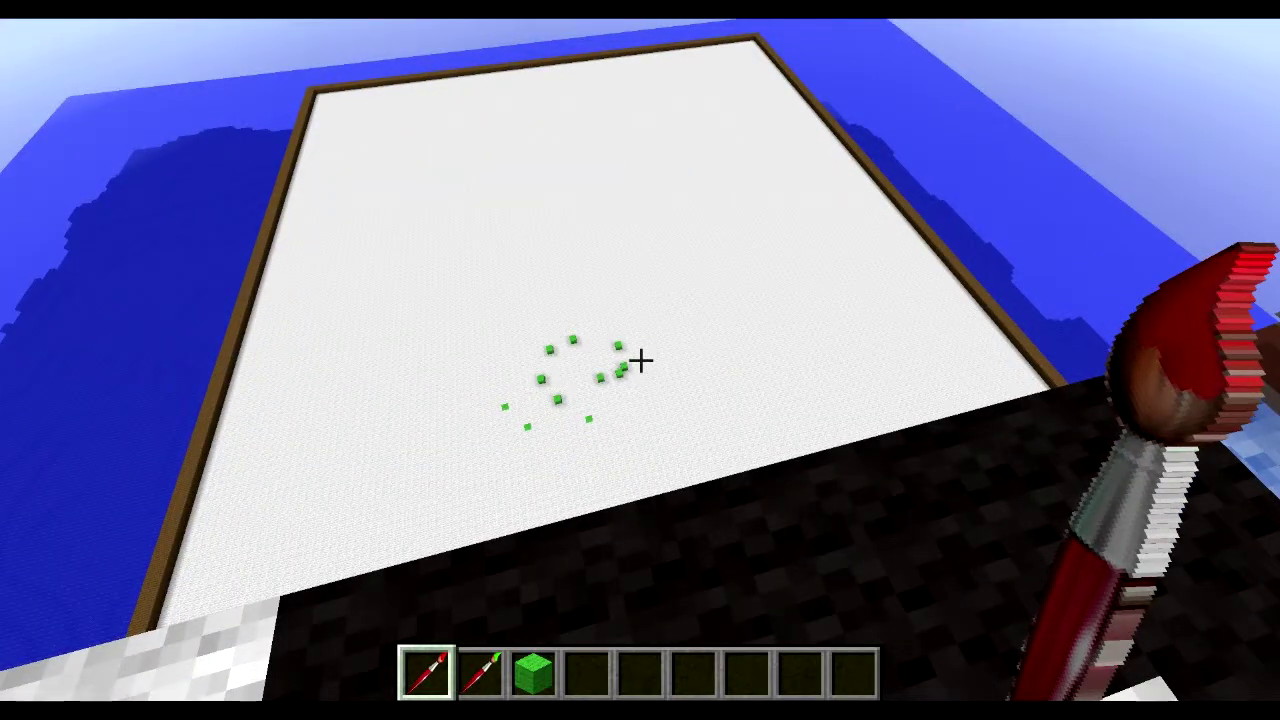
key("slash")
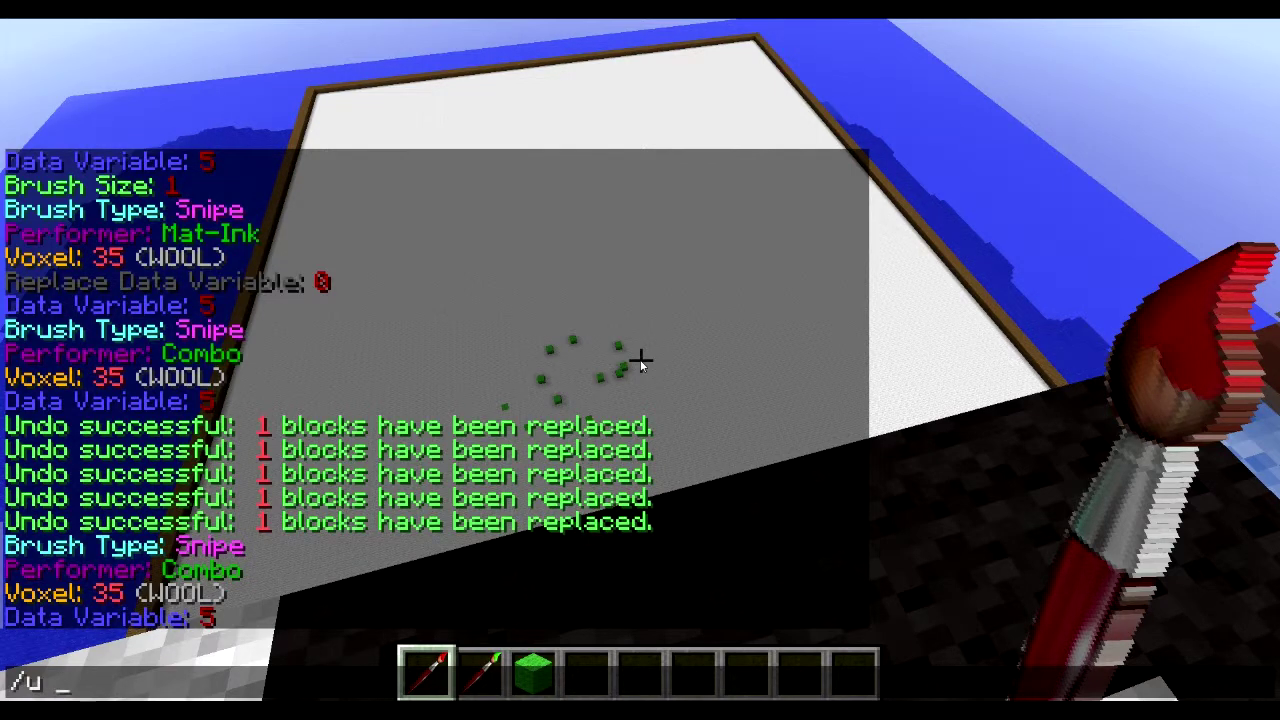
key("Return")
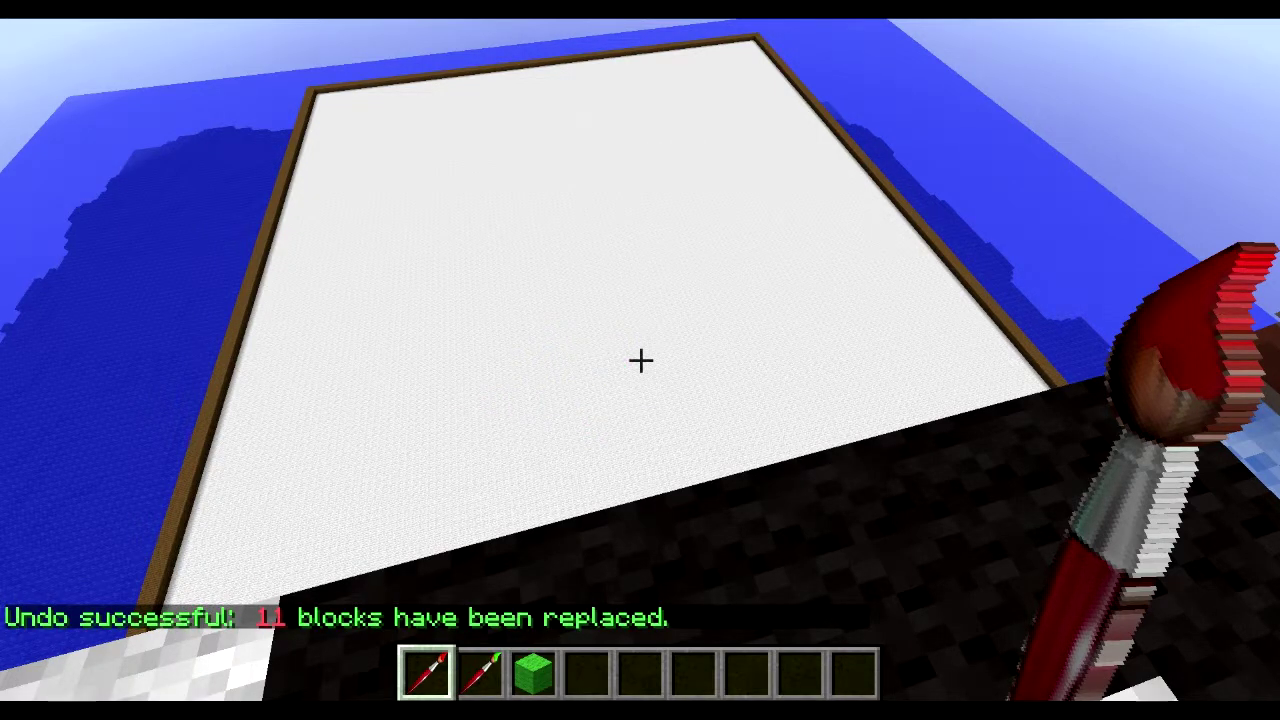
key("t")
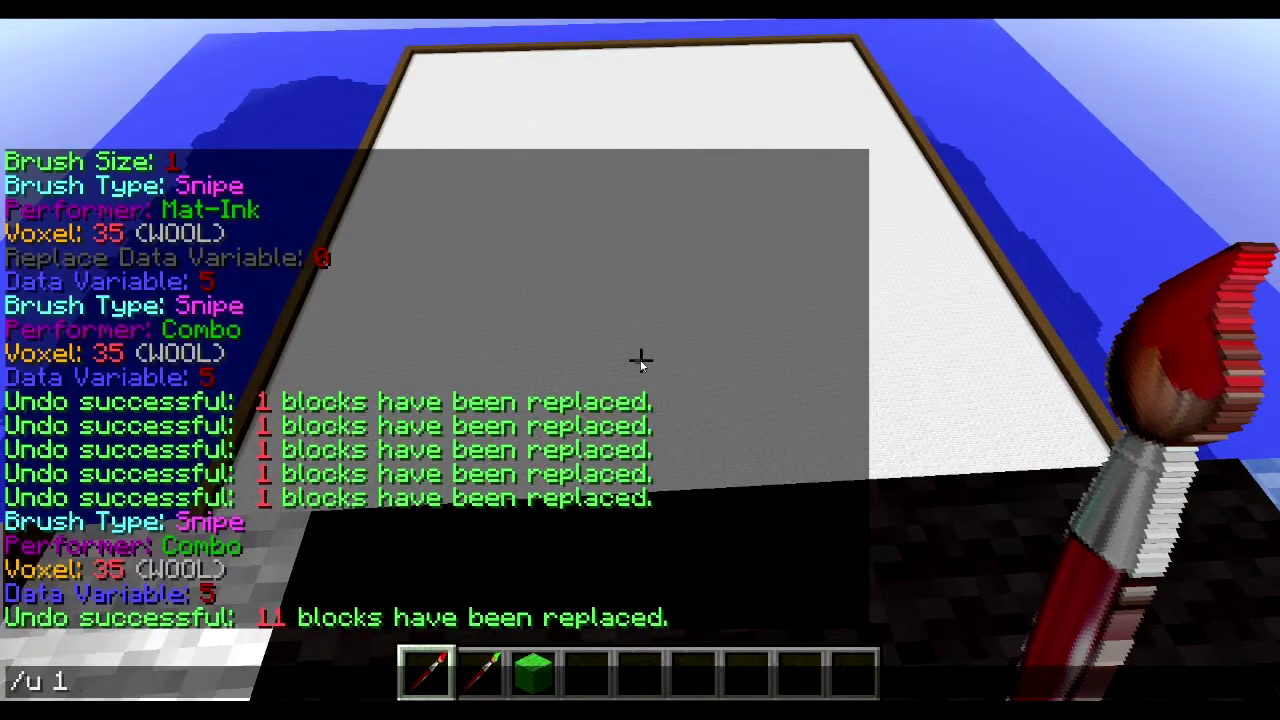
type("/u")
key("Return")
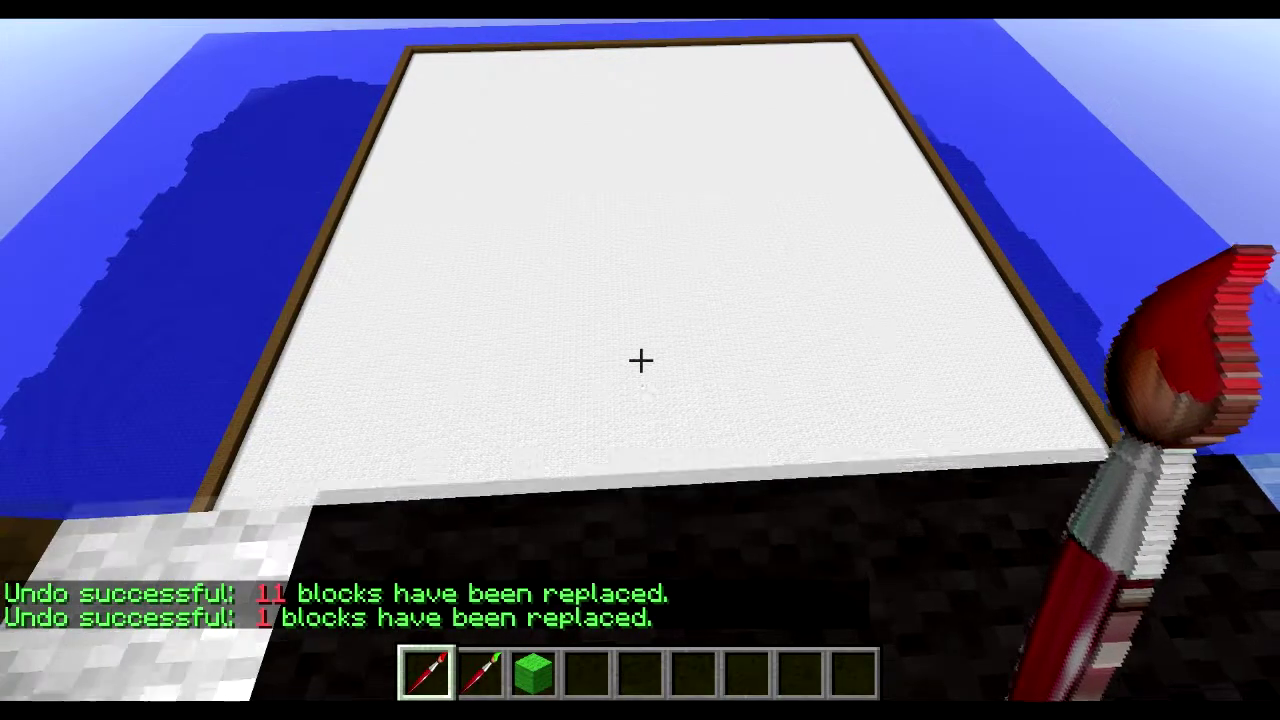
Copy the canvas map from the easel's item frame into the hotbar
key("e")
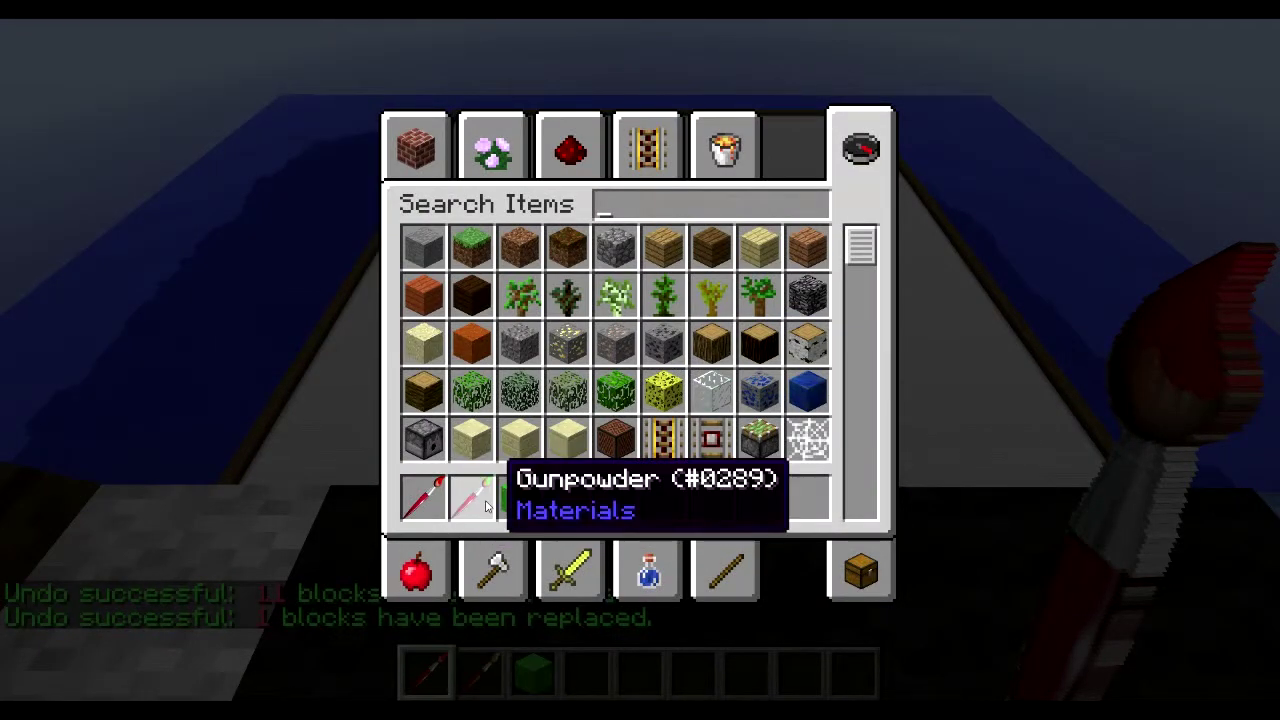
key("e")
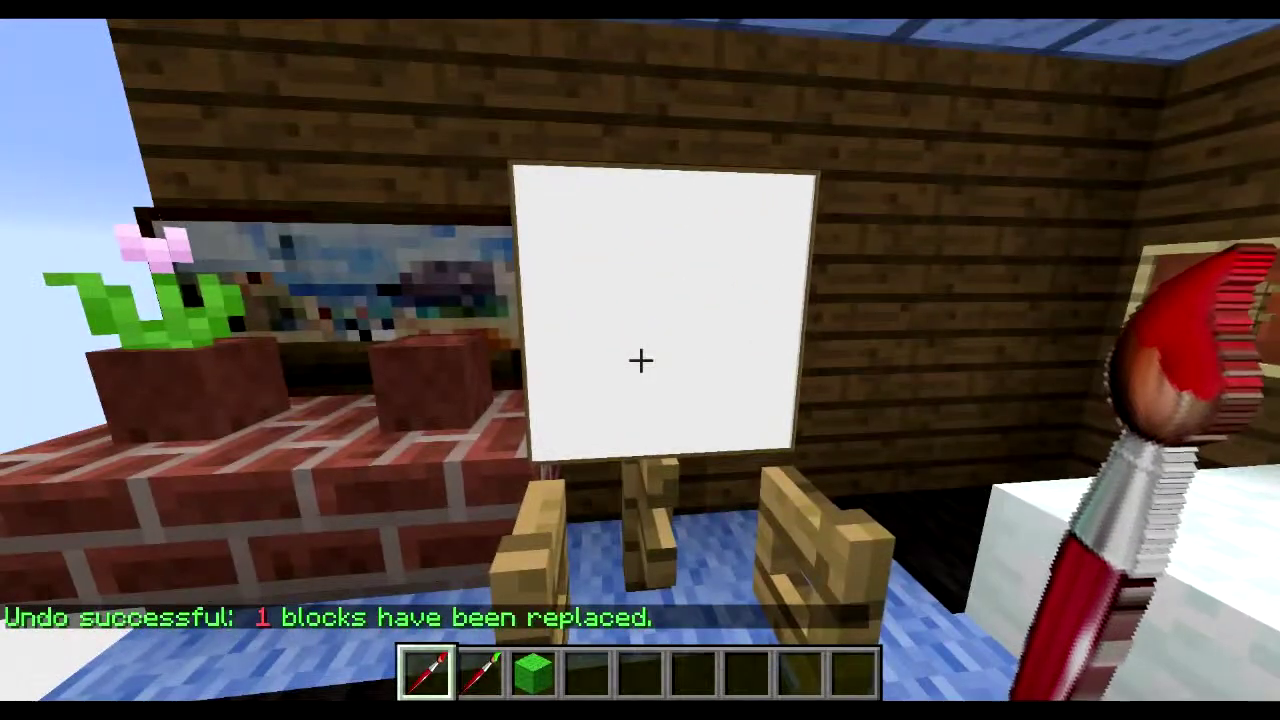
middle_click(640, 360)
Paint a short curved row of lime wool blocks on the canvas with the Add Brush
scroll(640, 360, "up", 2)
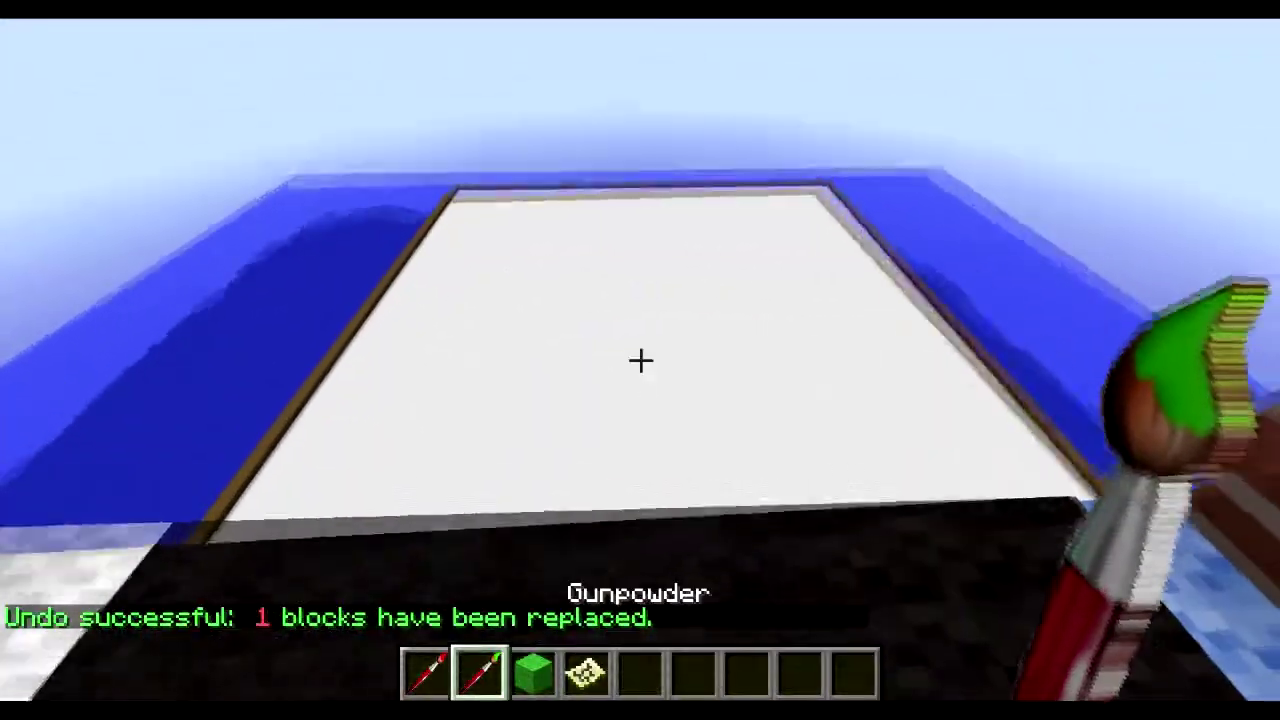
right_click(640, 360)
right_click(640, 360)
right_click(640, 360)
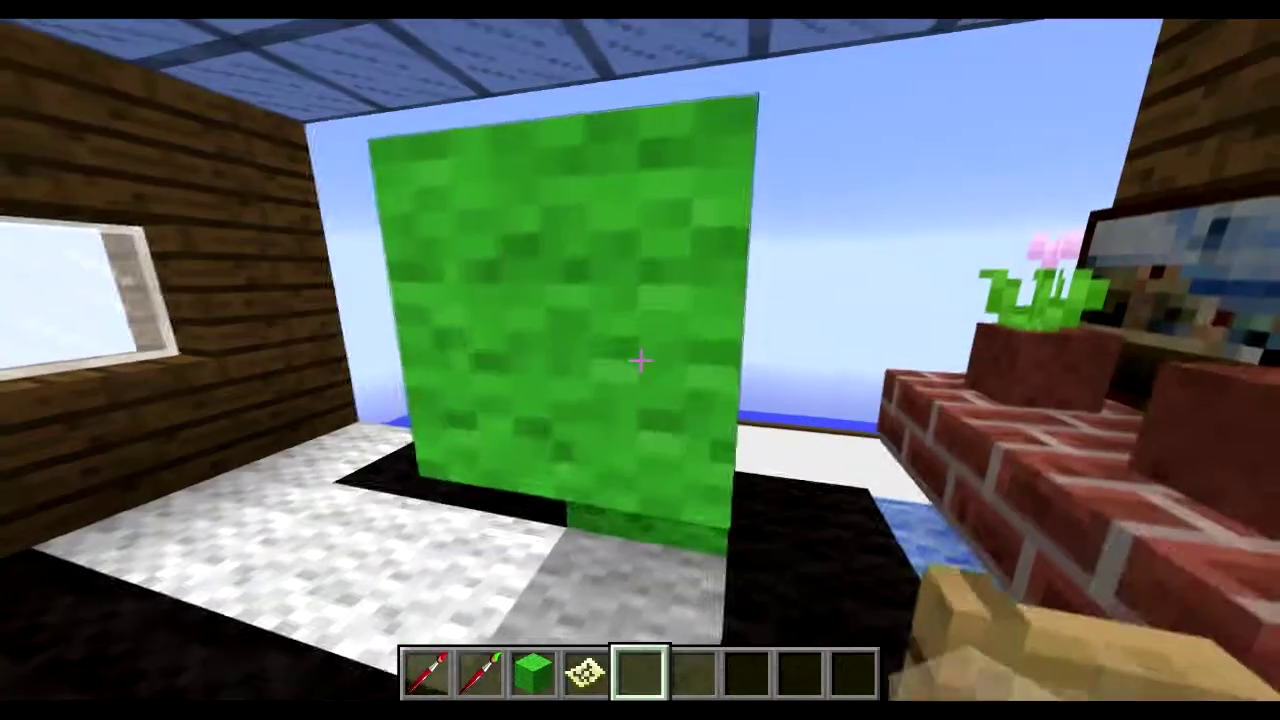
Break the stray lime wool block inside the room and clear the copied floor block out of the hotbar
key("5")
left_click(640, 360)
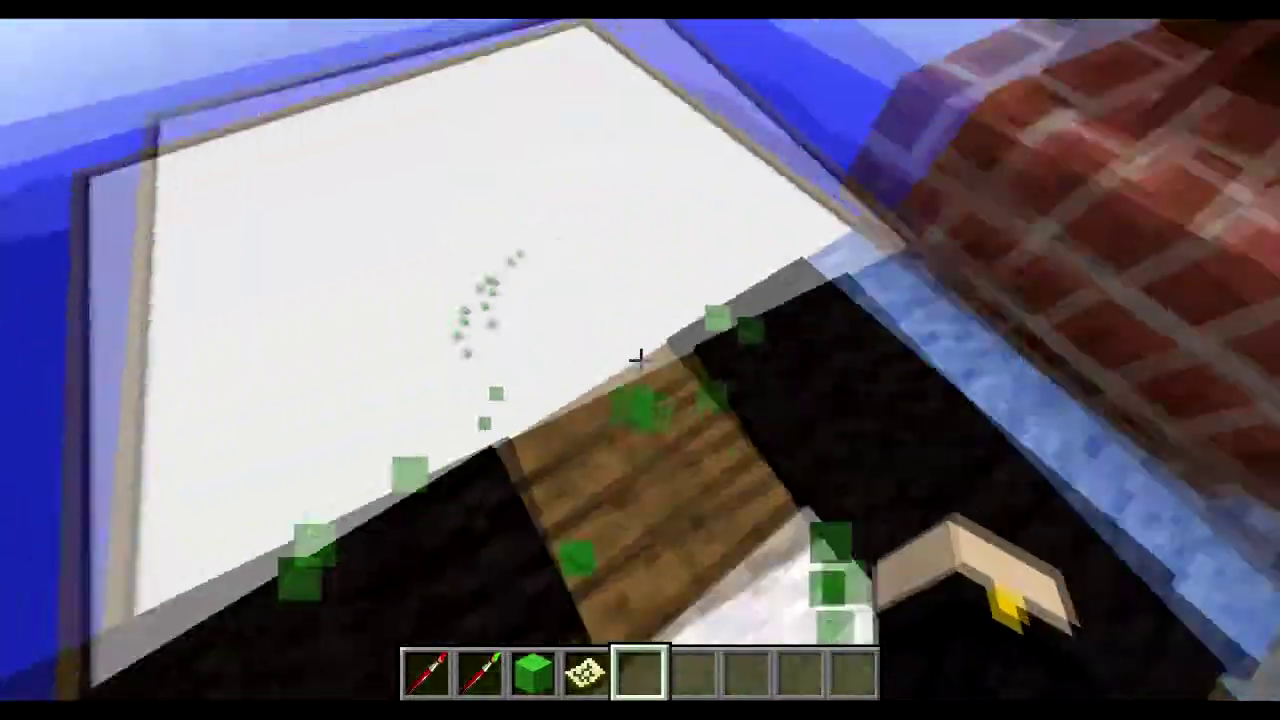
middle_click(640, 360)
key("e")
left_click(617, 494)
left_click(617, 365)
key("e")
Examine how the painted canvas blocks look on the held map and on the easel
key("w")
scroll(640, 360, "up", 1)
scroll(640, 360, "up", 1)
scroll(640, 360, "down", 1)
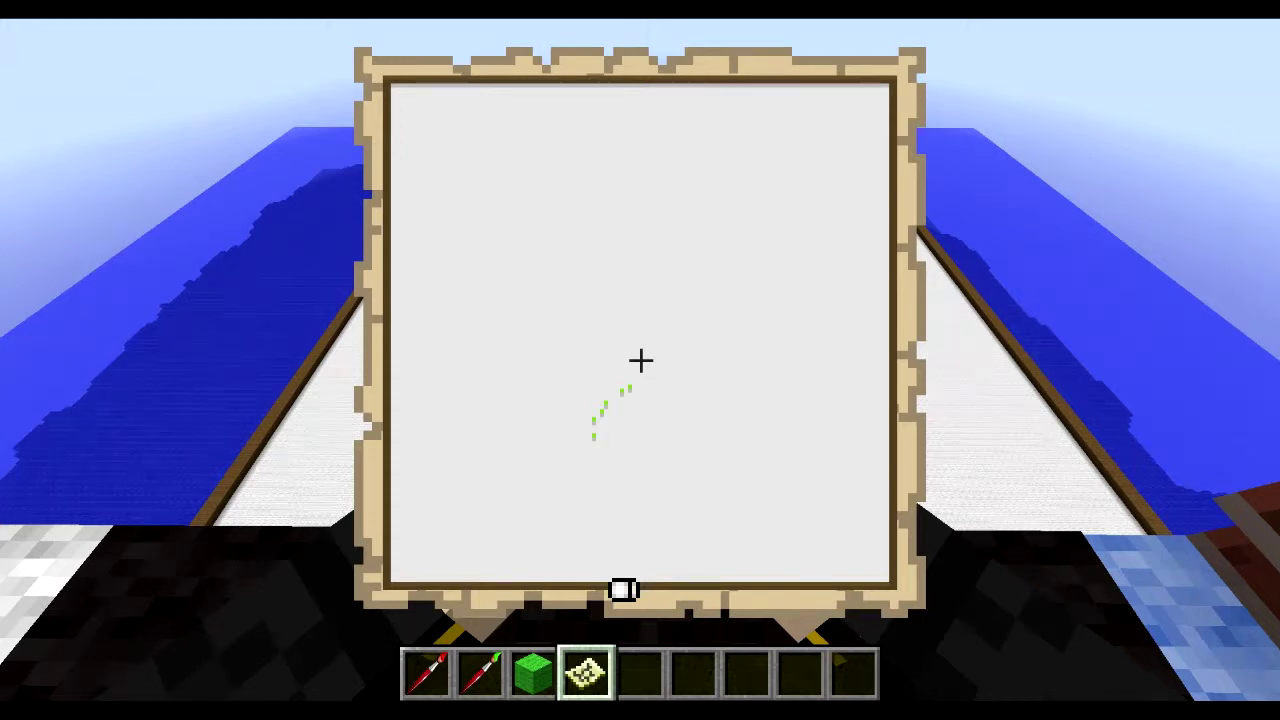
scroll(641, 360, "up", 2)
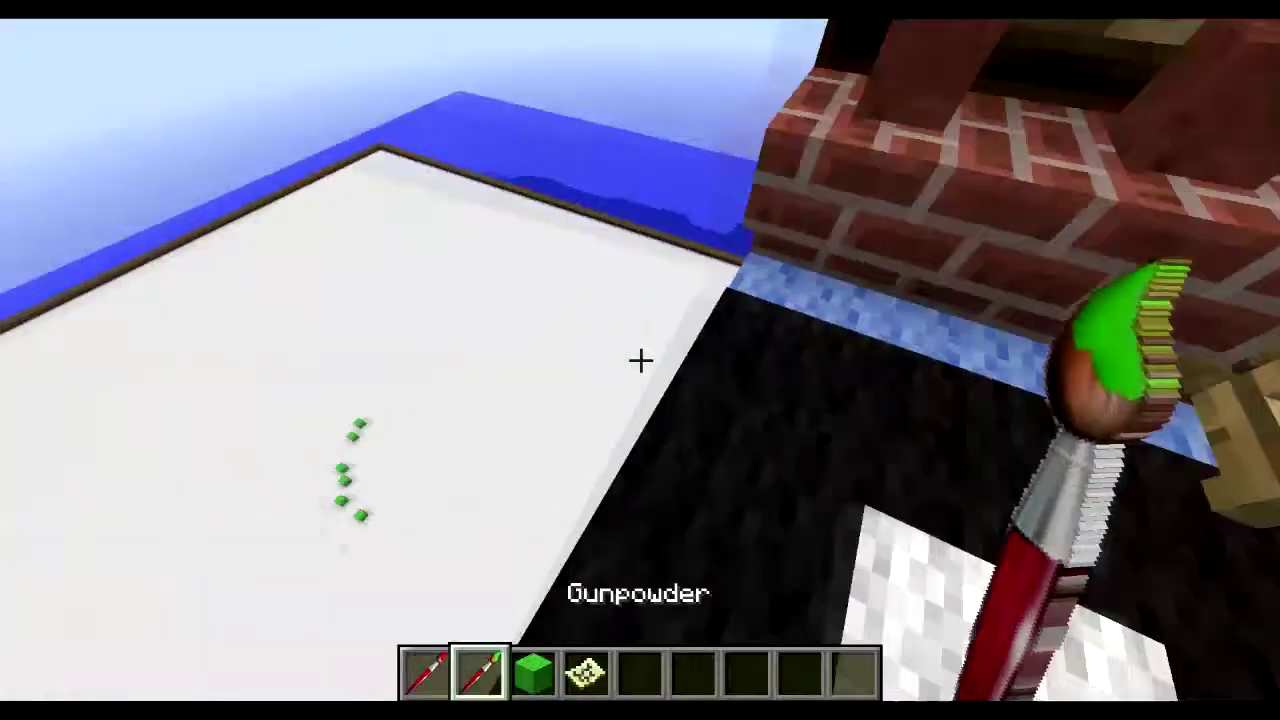
key("w")
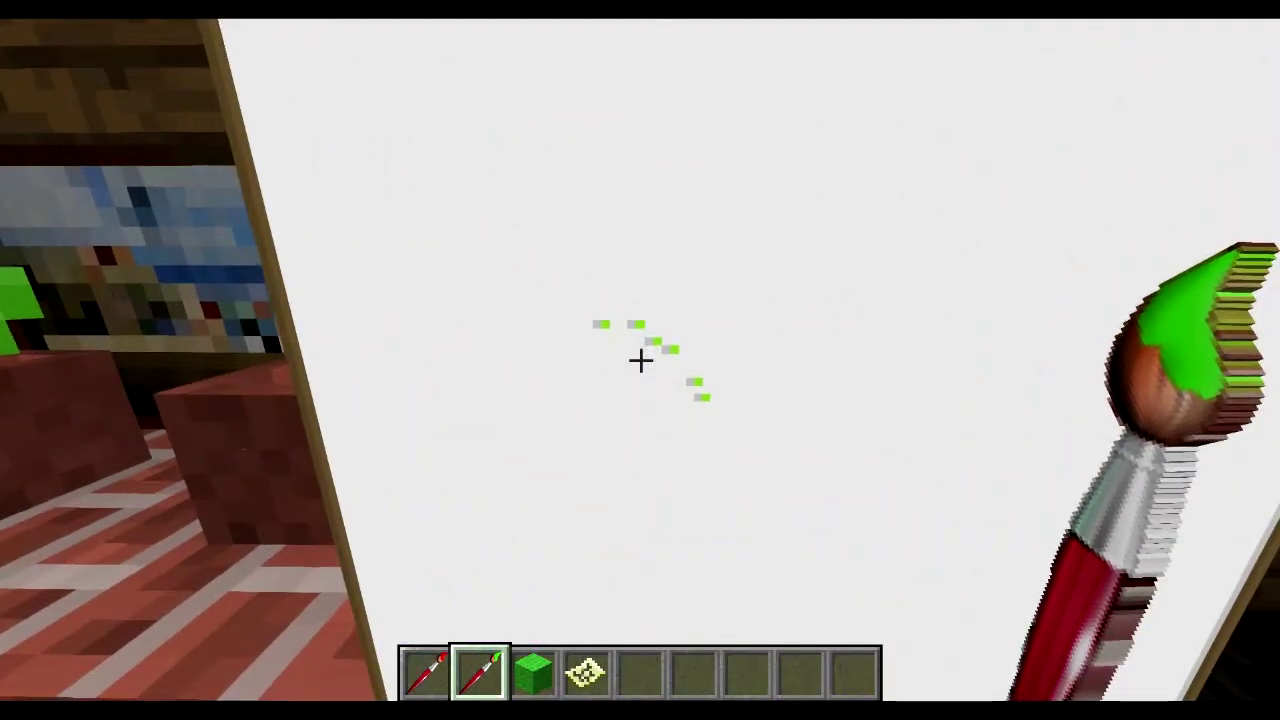
Paint a row of lime wool flat into the canvas with the red-tipped arrow brush, just below the raised curved row
key("s")
key("4")
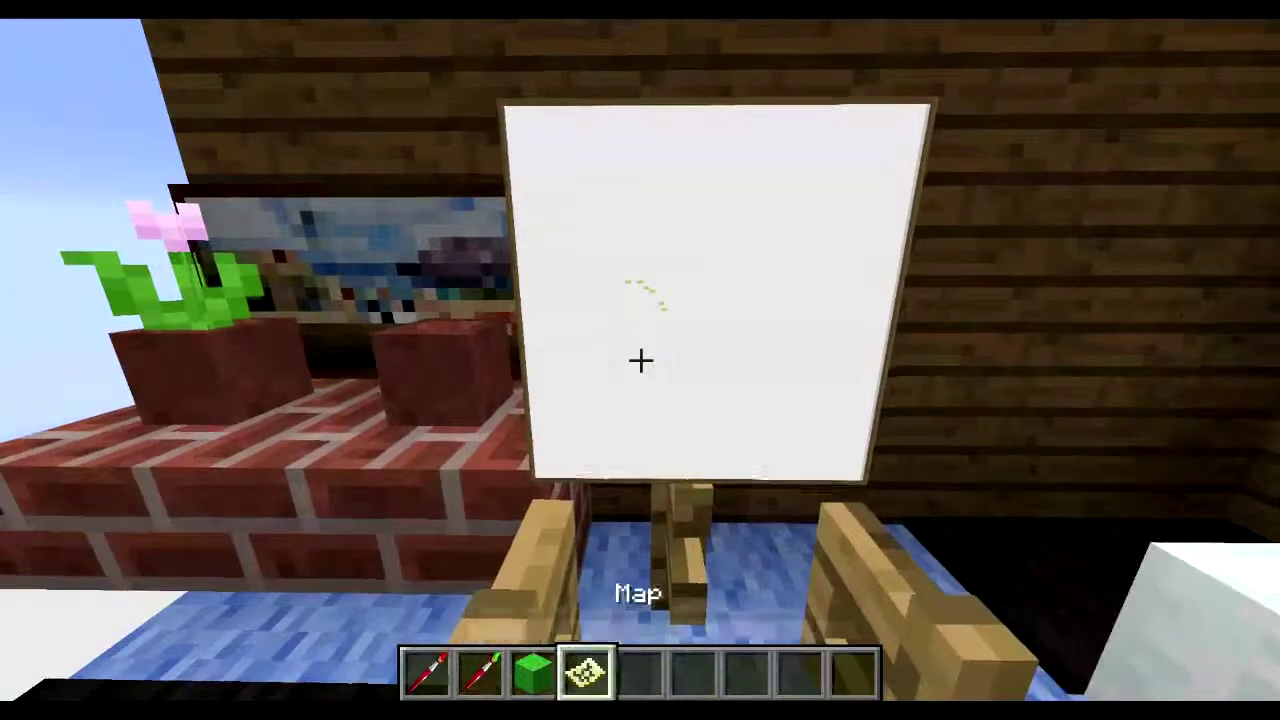
key("5")
key("s")
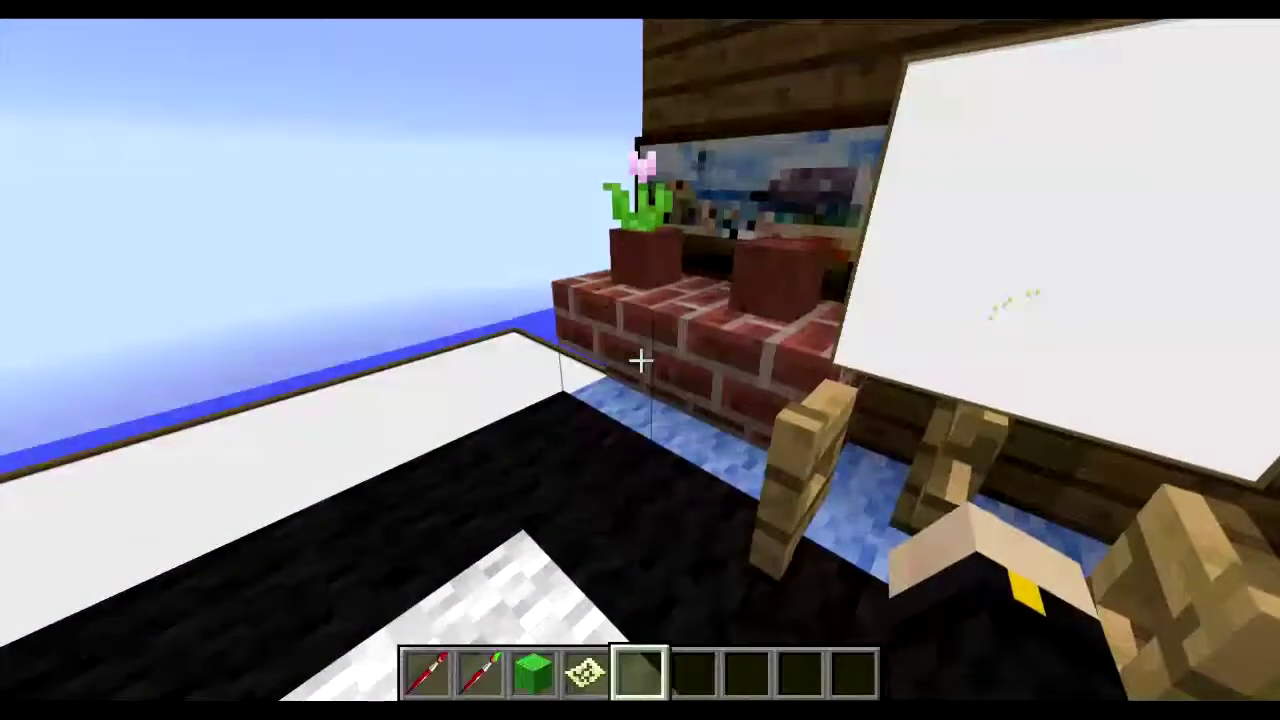
scroll(640, 360, "up", 4)
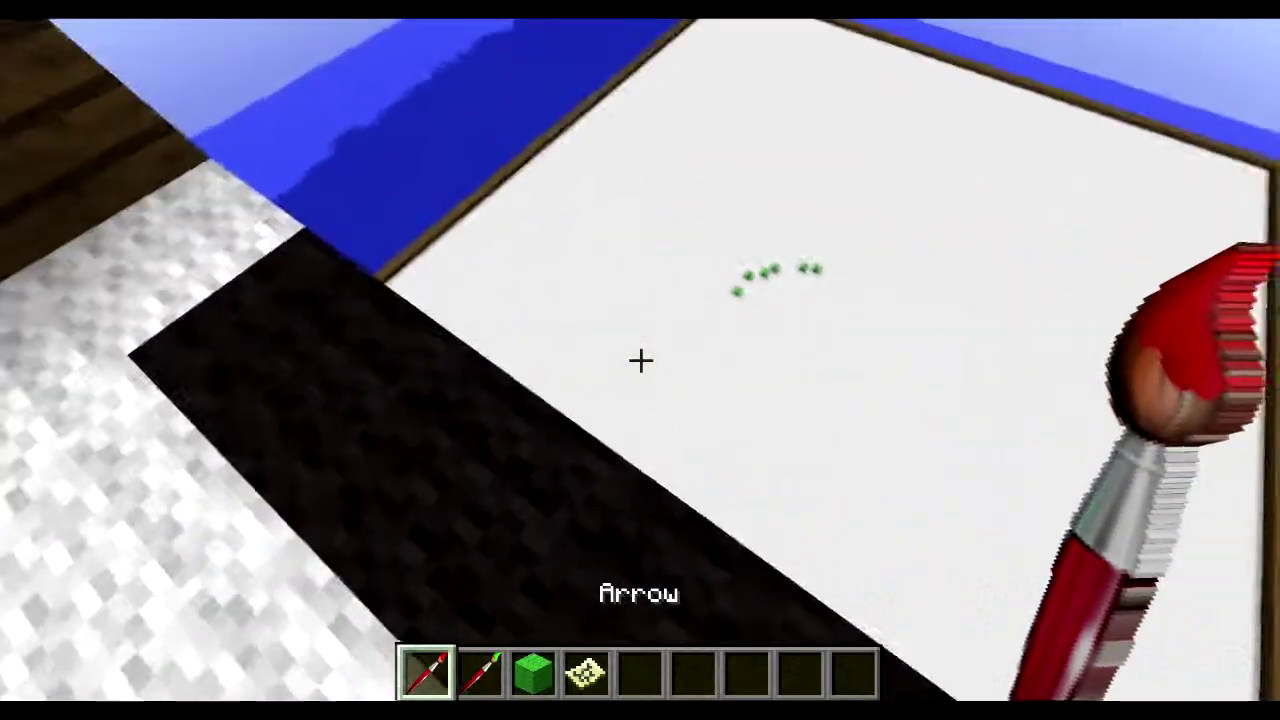
right_click(640, 360)
Compare how the flat and raised lime wool rows look on the held map and on the easel's map
scroll(640, 360, "down", 3)
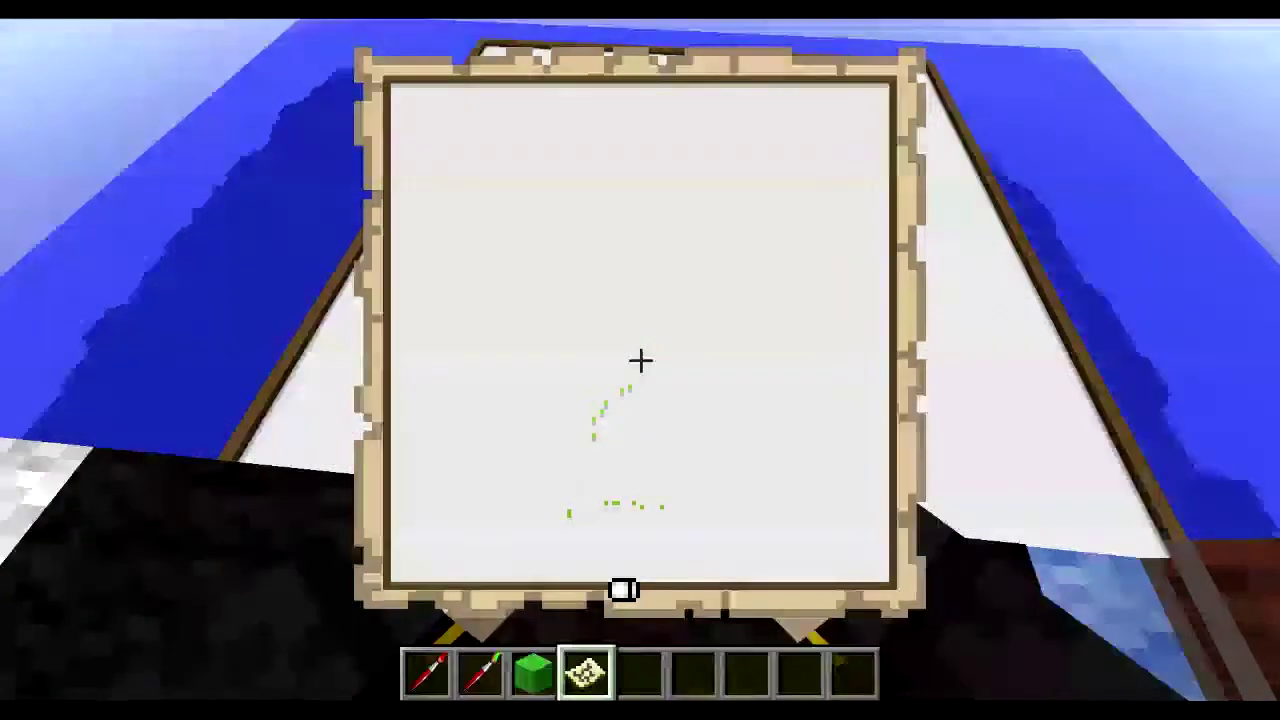
scroll(640, 360, "down", 3)
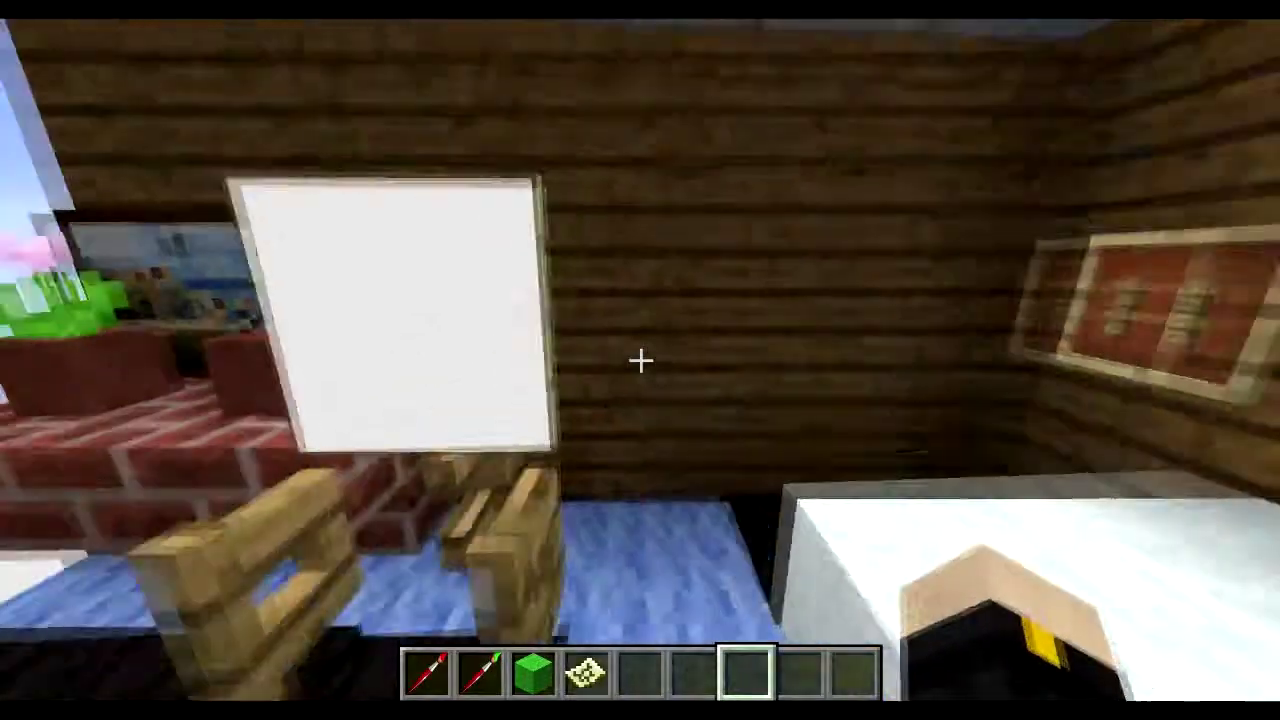
key("w")
key("c")
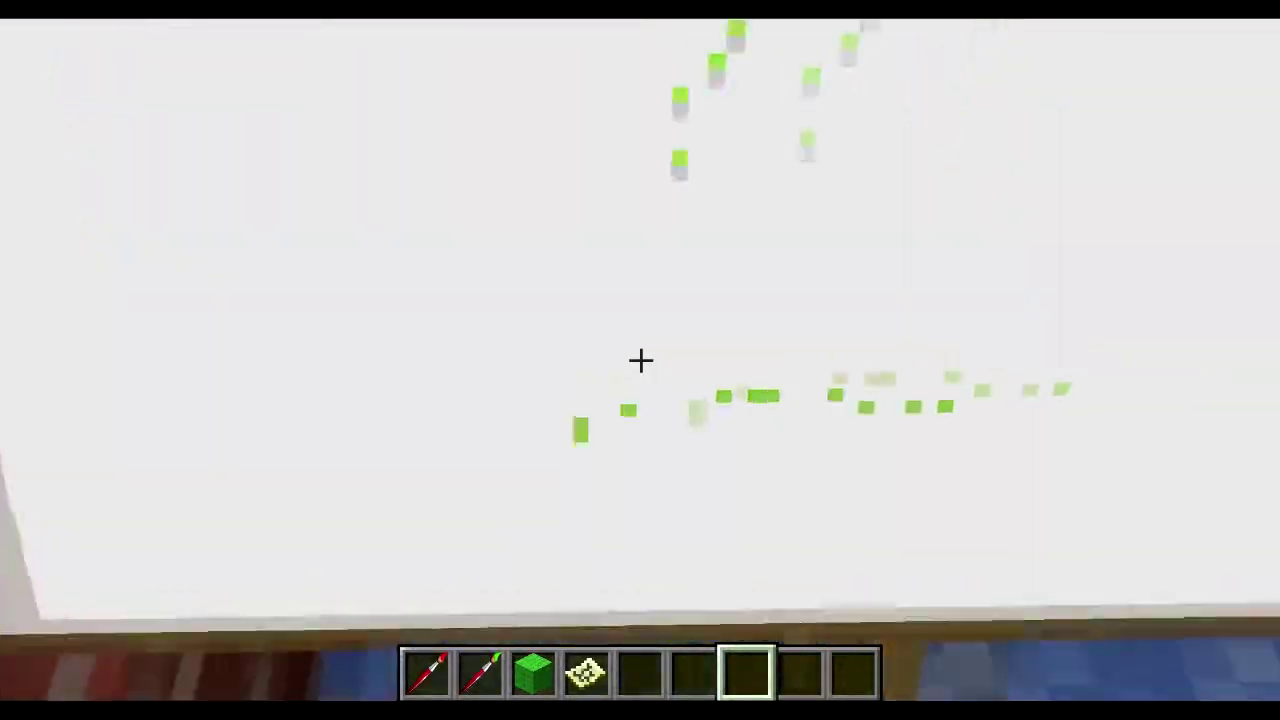
key("w")
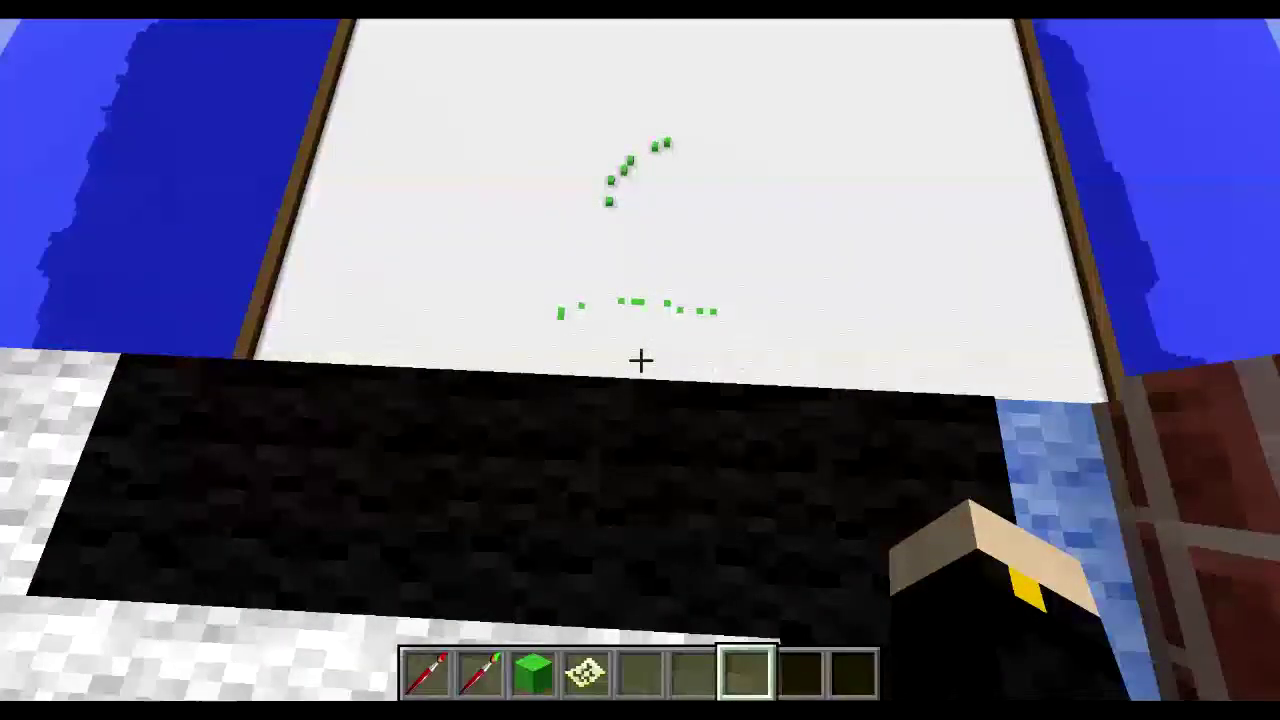
Undo all the lime wool strokes on the canvas by running the VoxelSniper command /u 16 twice
key("slash")
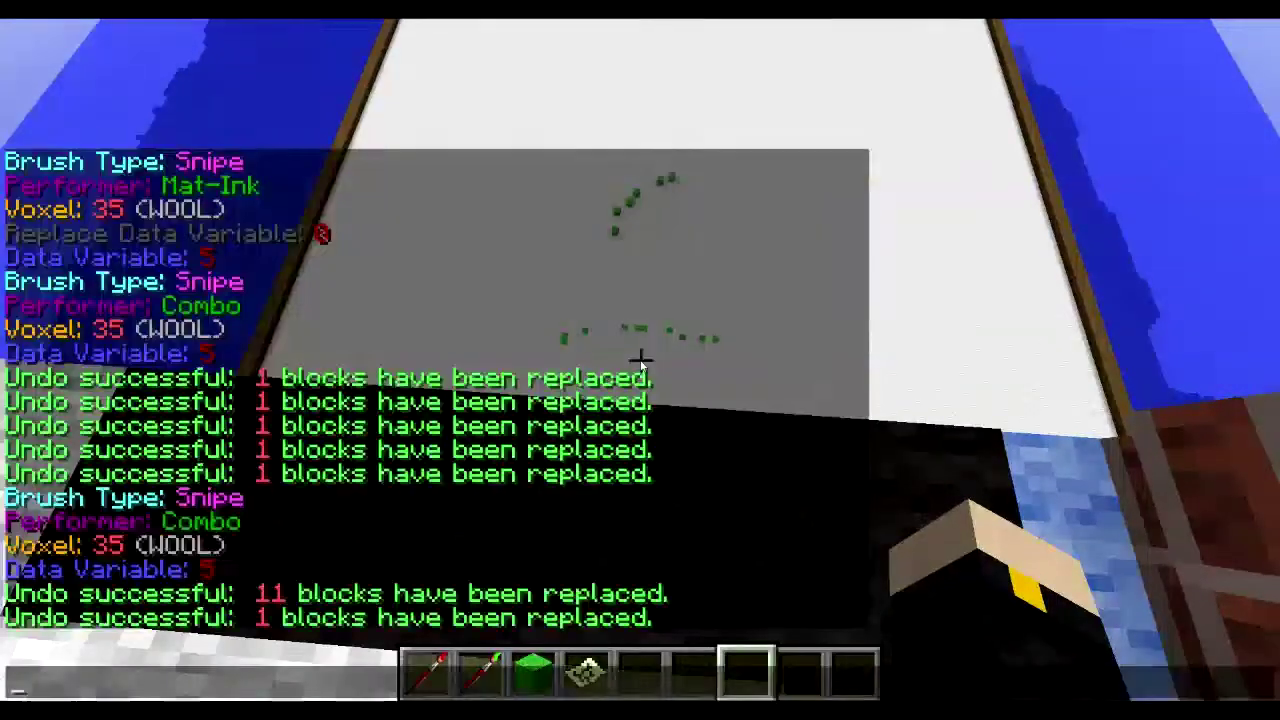
type("u")
key("Return")
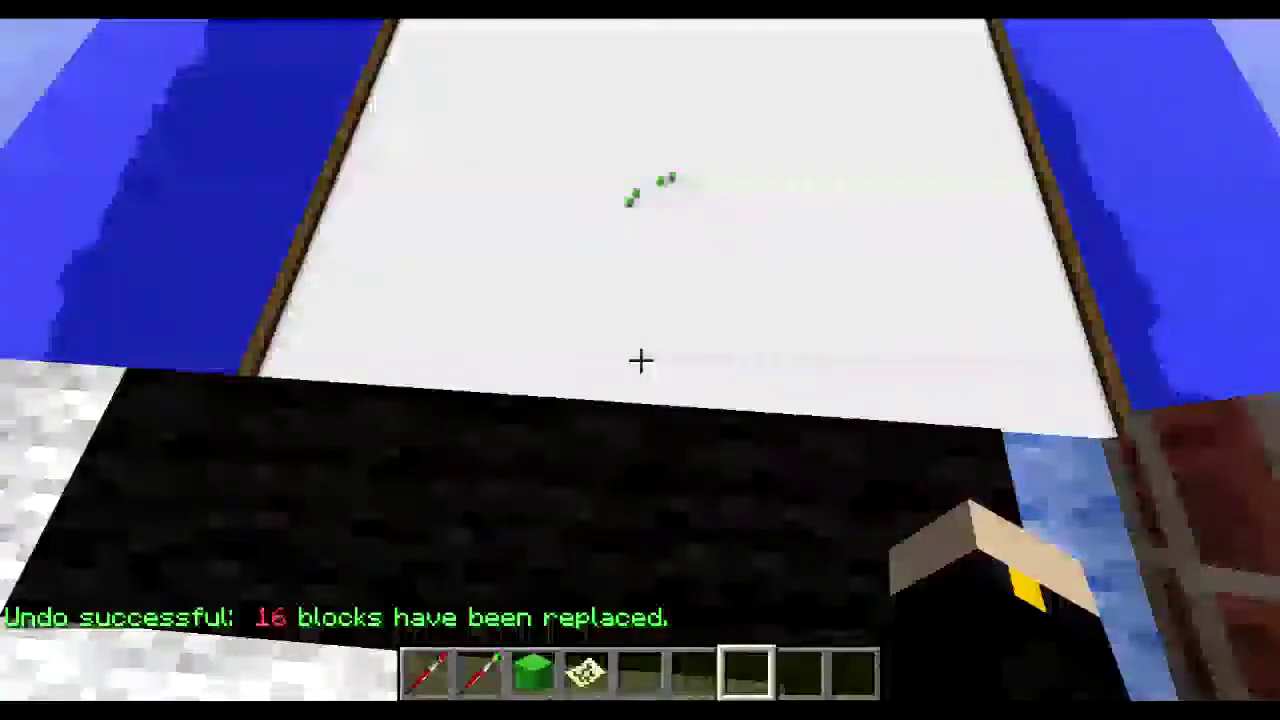
key("t")
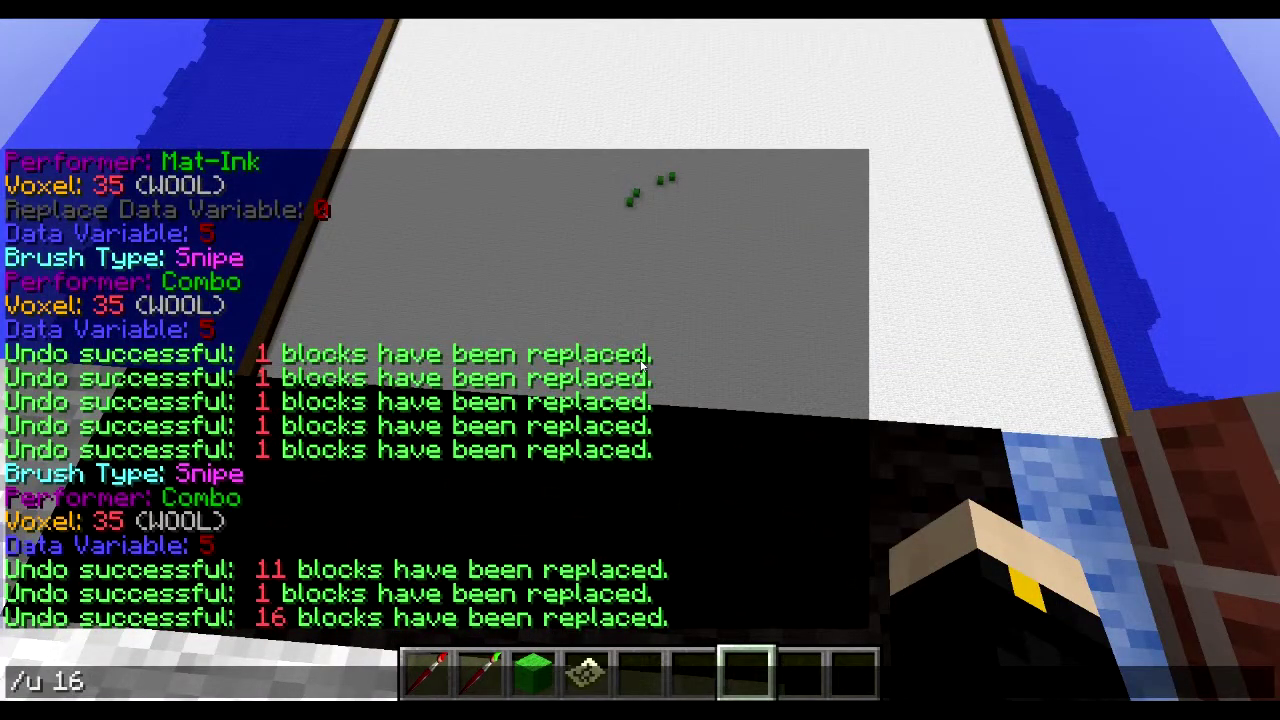
type("/u 1")
key("Return")
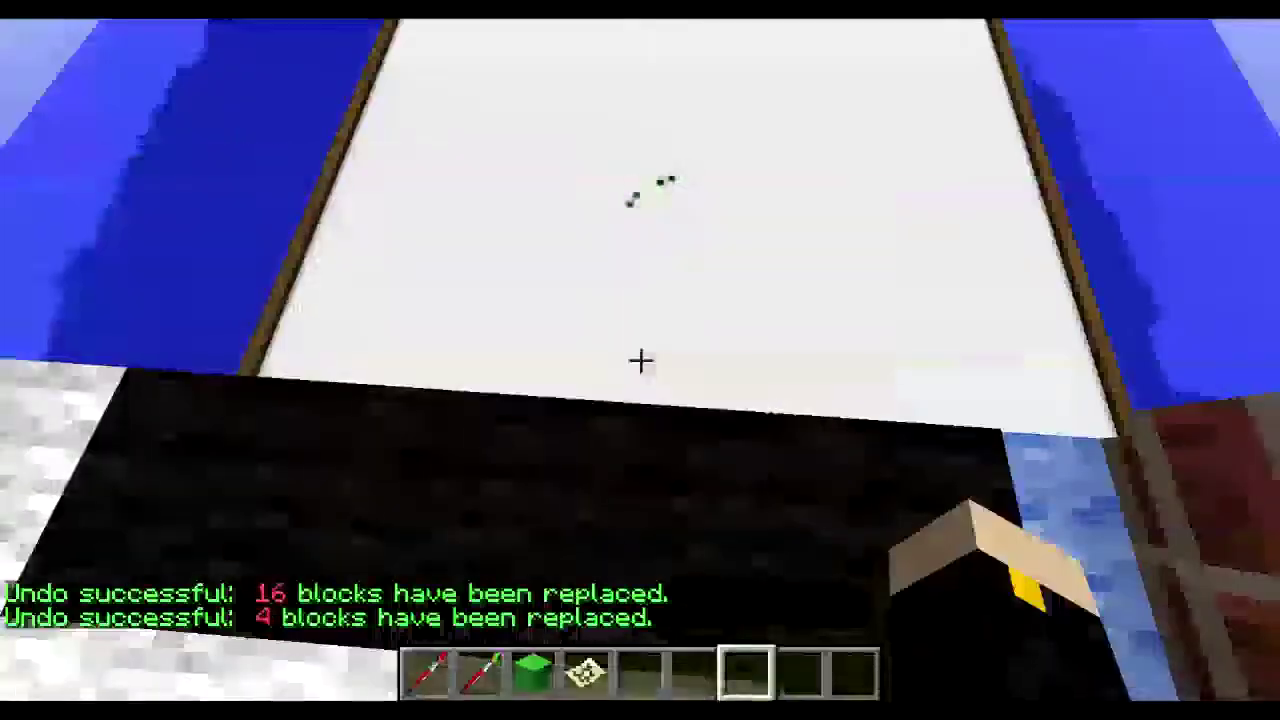
Move the green-tipped brush to the last hotbar slot and pick up the map from its slot
key("e")
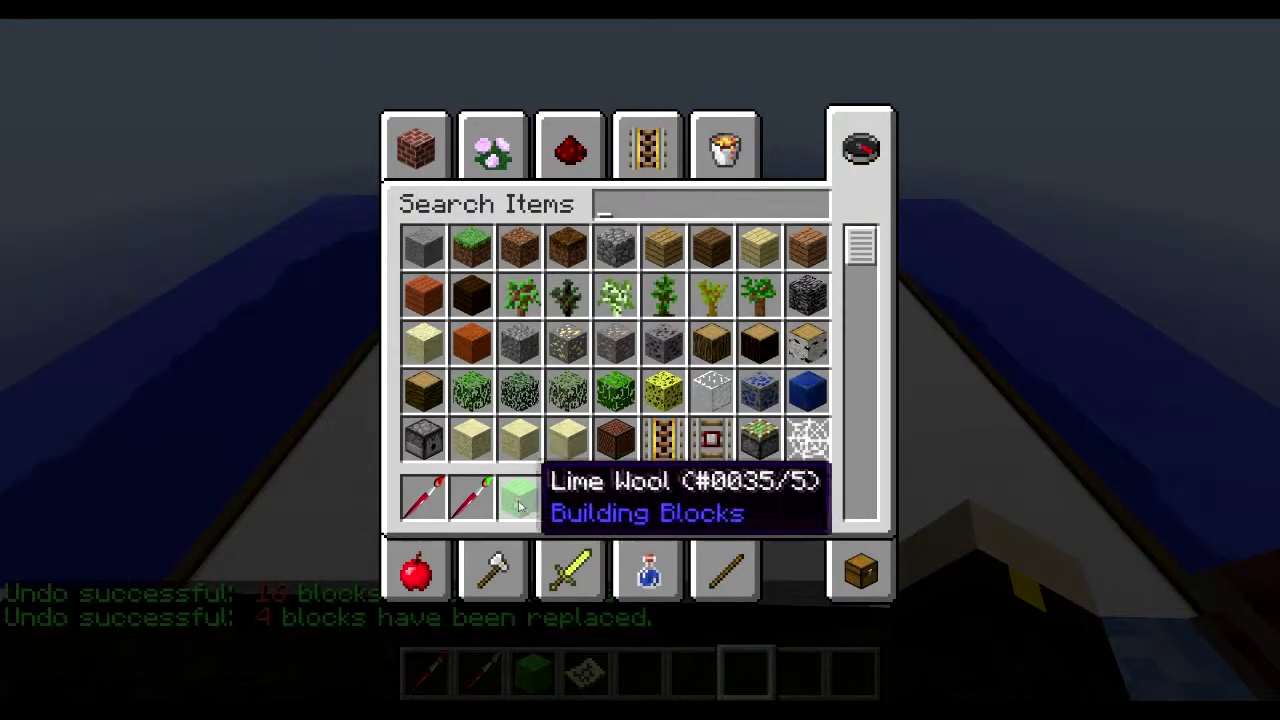
left_click(478, 497)
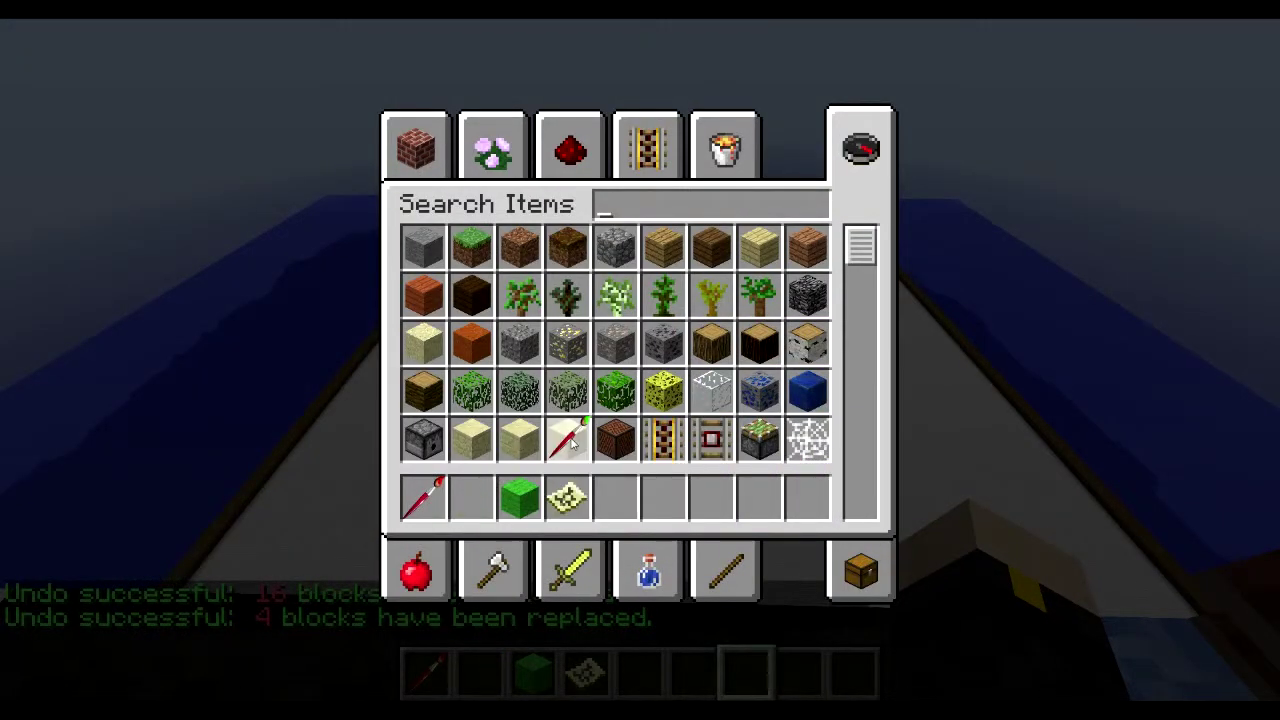
left_click(800, 507)
left_click(567, 497)
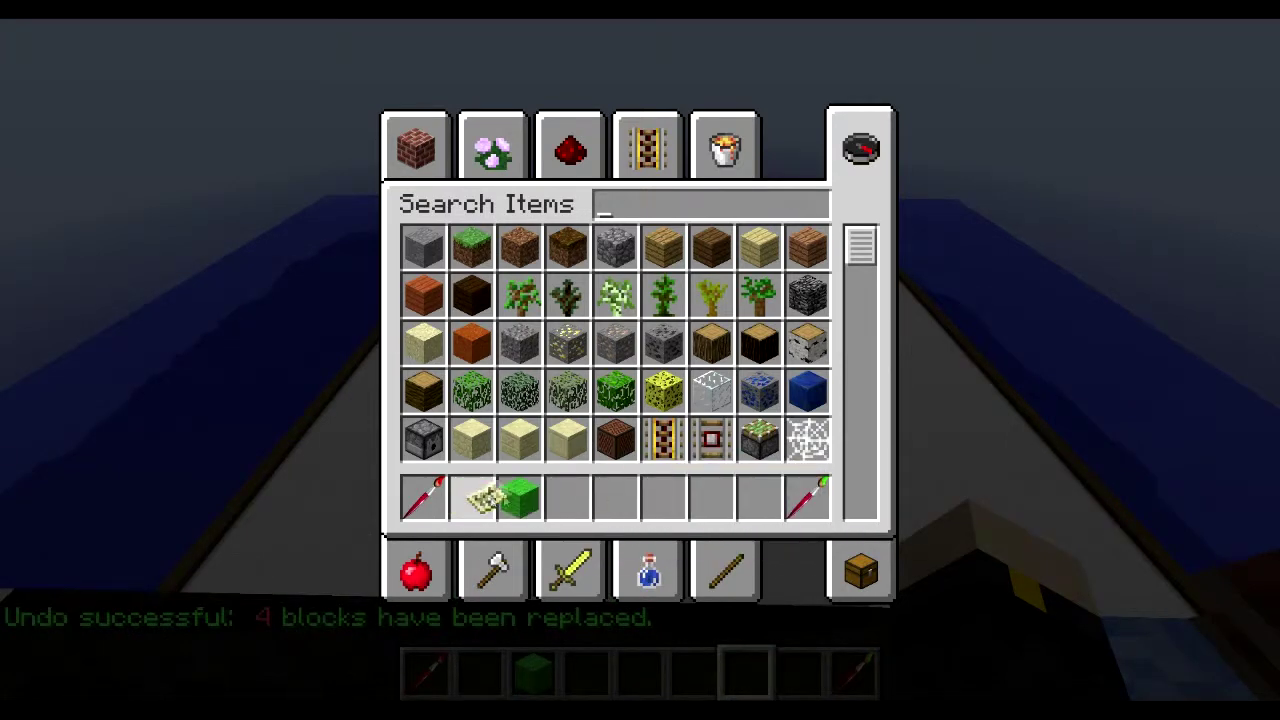